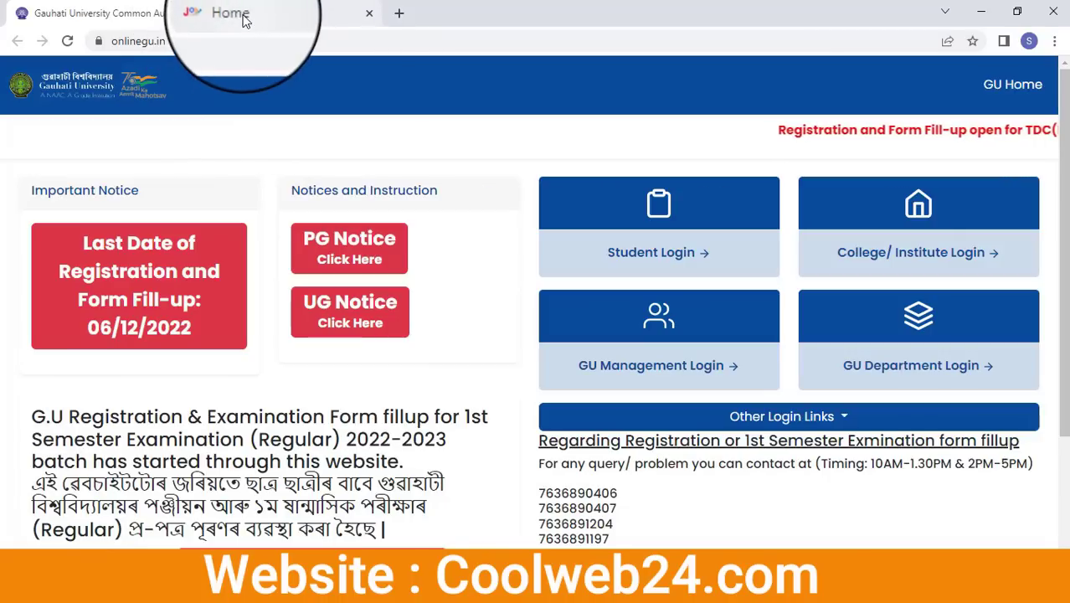
Step: Open the 1st Semester Registration instructions and start creating a new student login account
mouse_move(241, 19)
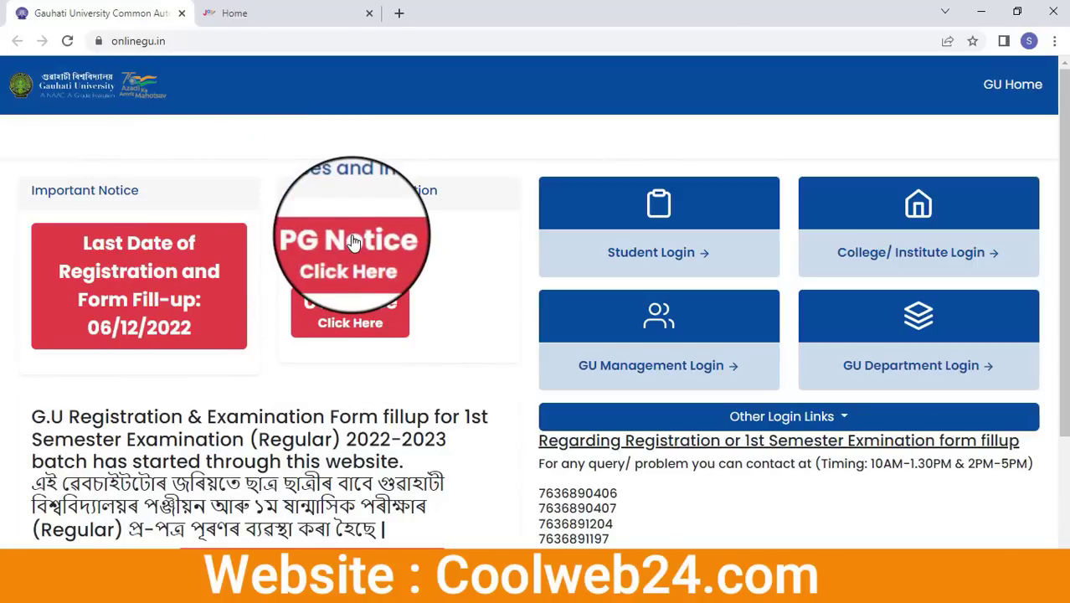
scroll(360, 423, "down", 1)
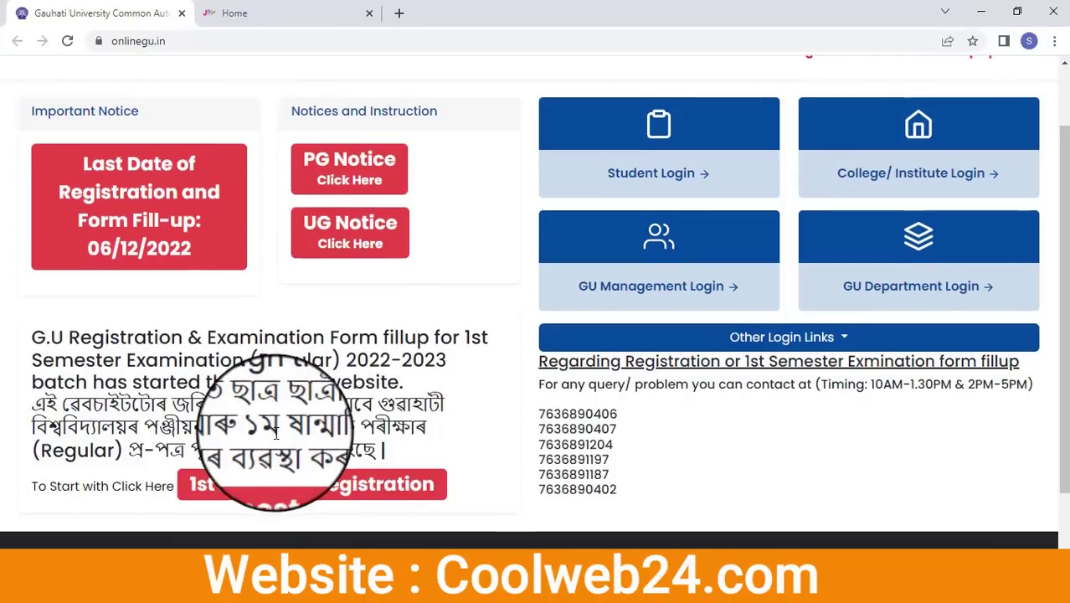
scroll(276, 433, "down", 1)
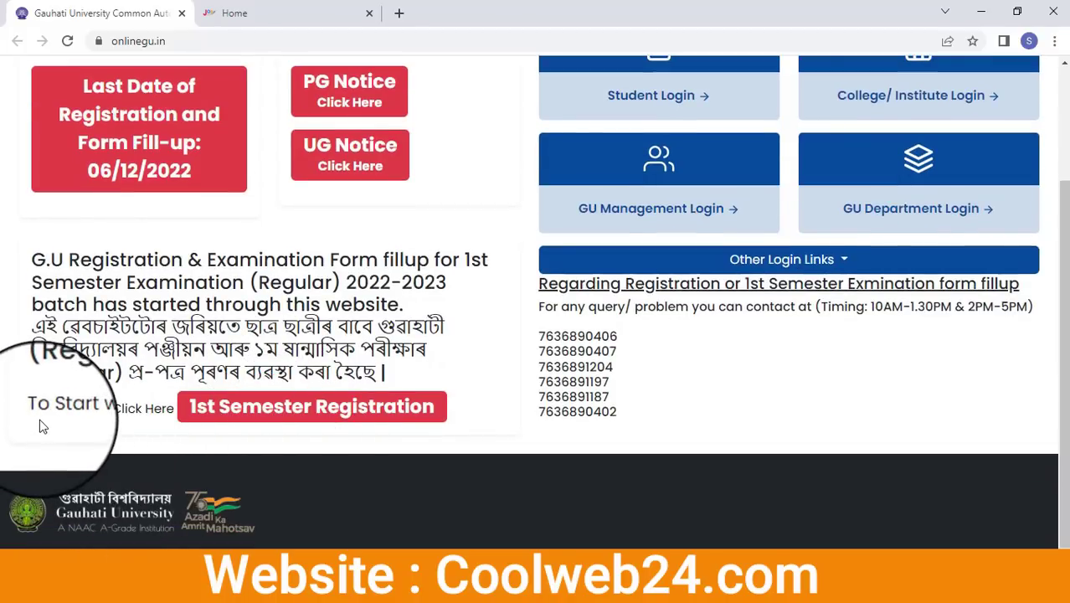
left_click(334, 411)
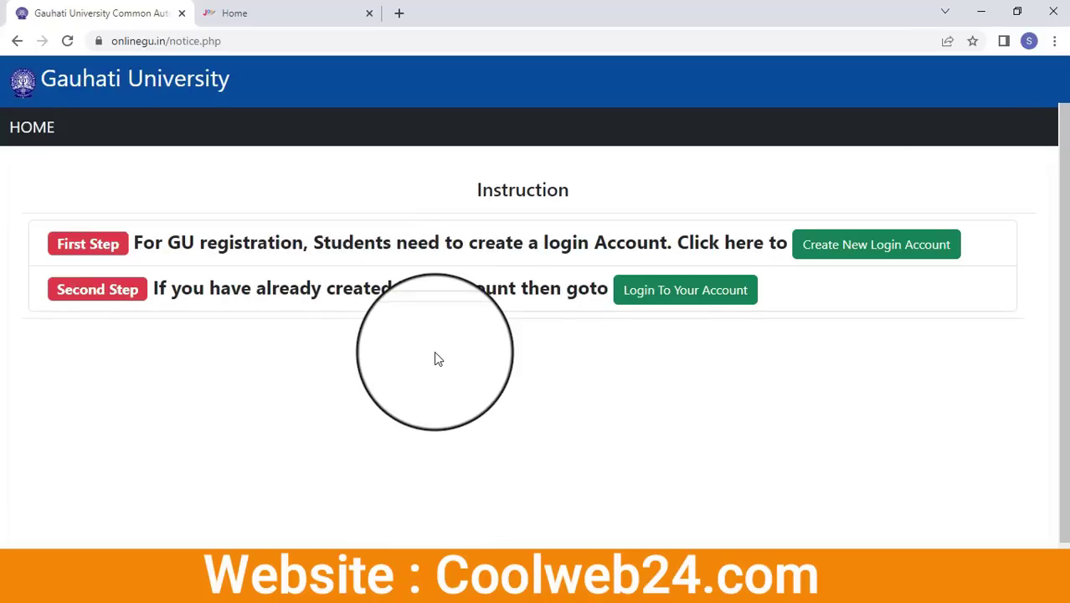
left_click(856, 252)
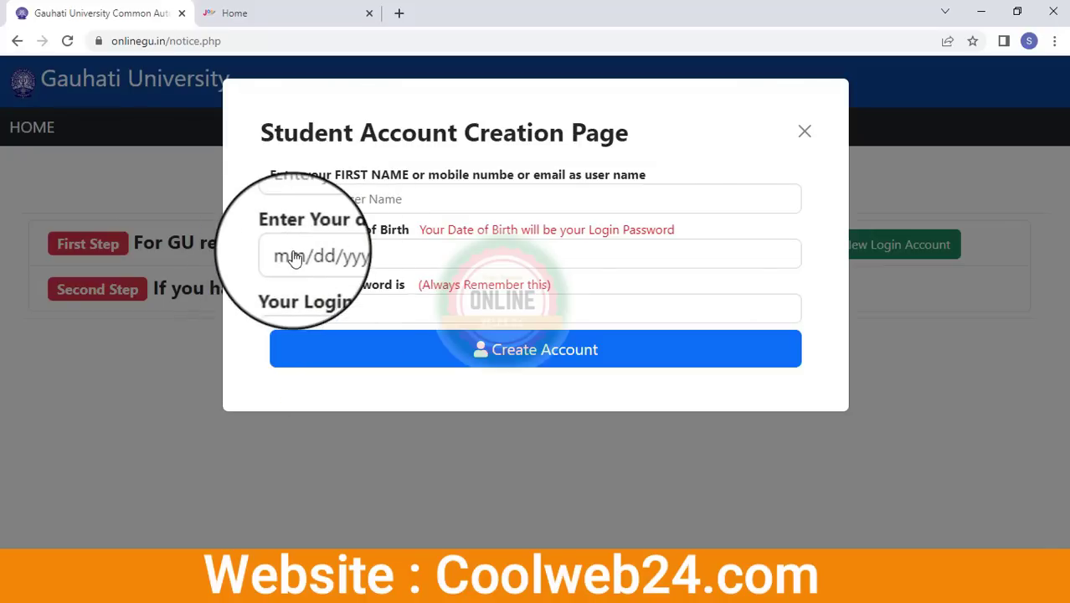
Step: Enter the student's date of birth as the login password and submit the new account, confirming the submission
left_click(366, 259)
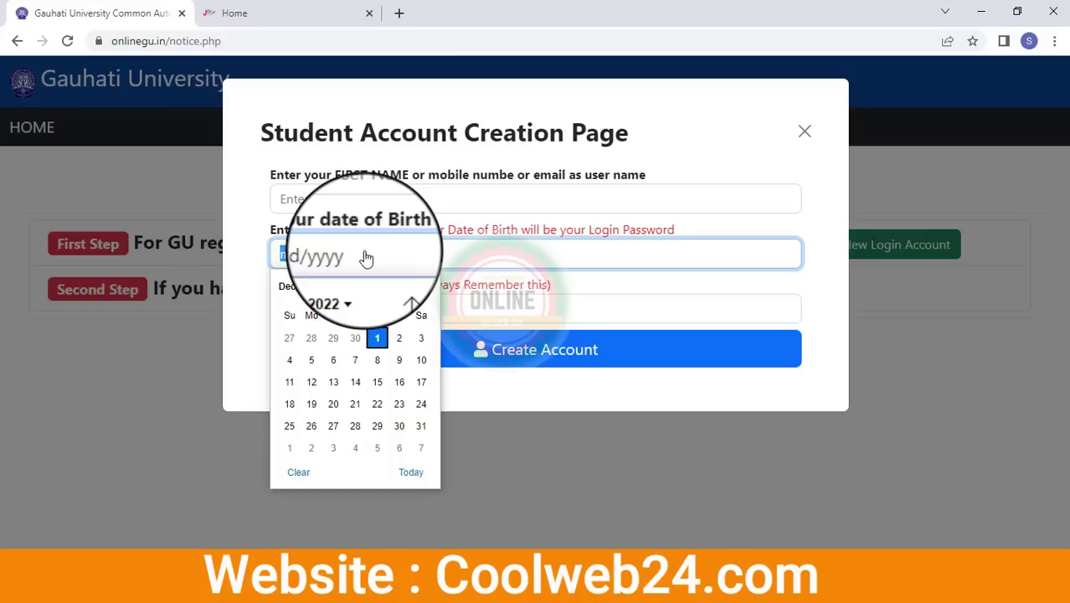
left_click(340, 303)
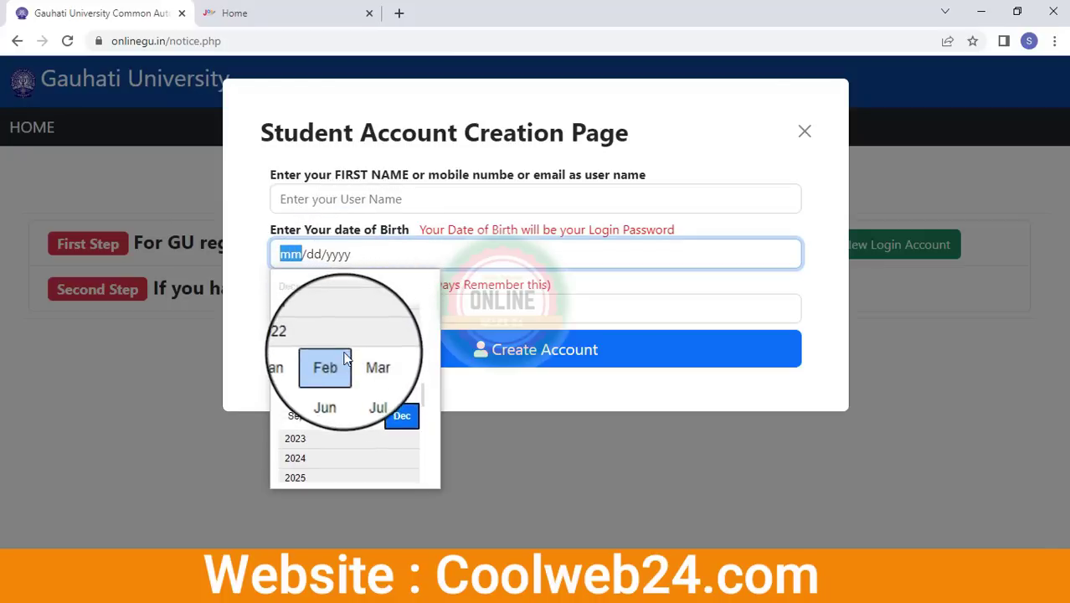
scroll(339, 356, "up", 10)
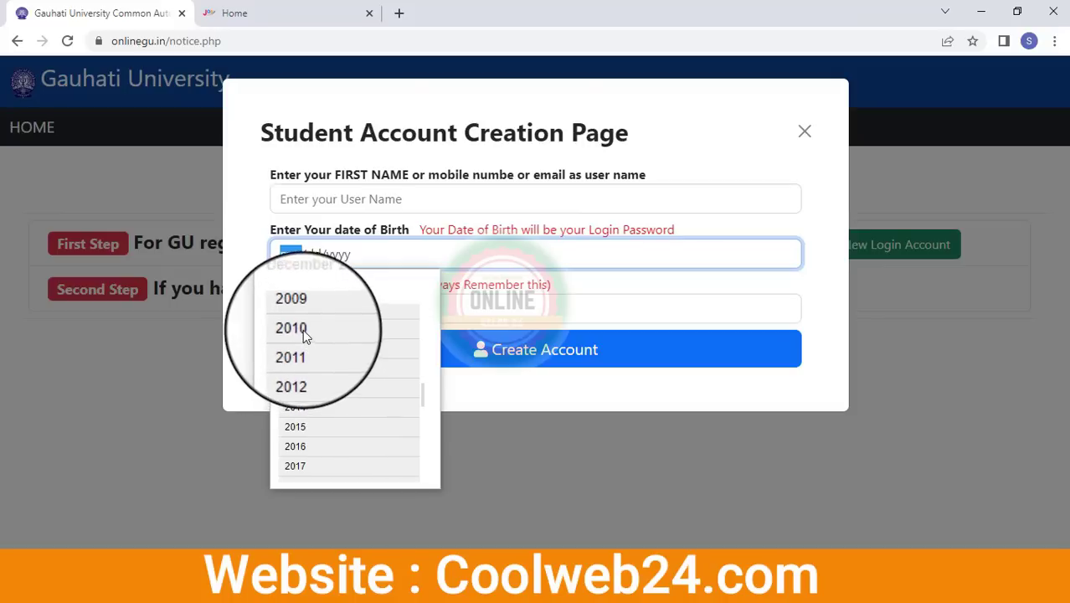
left_click(302, 329)
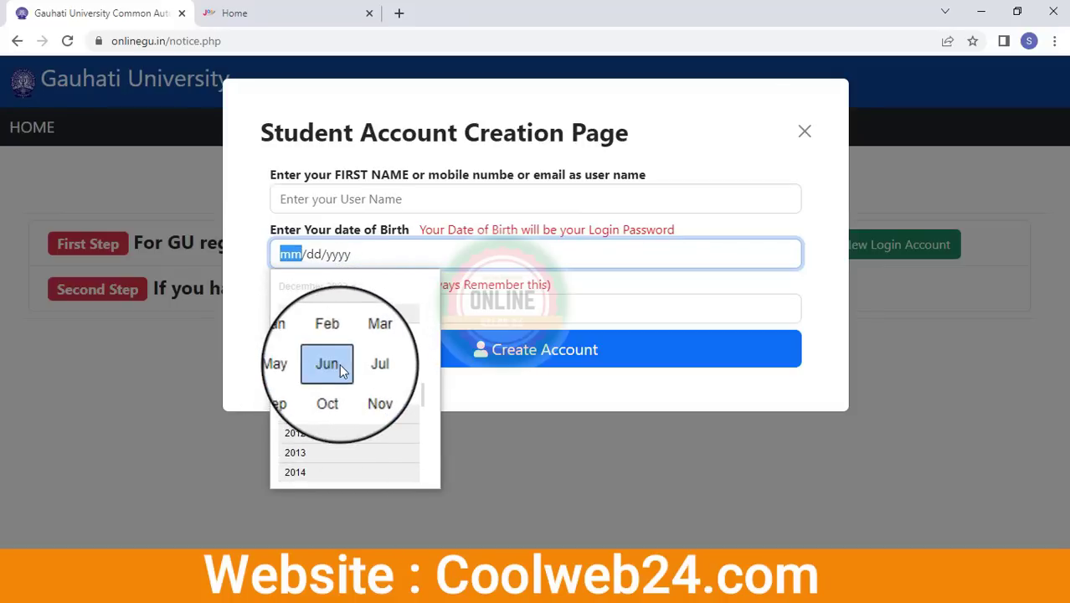
left_click(368, 371)
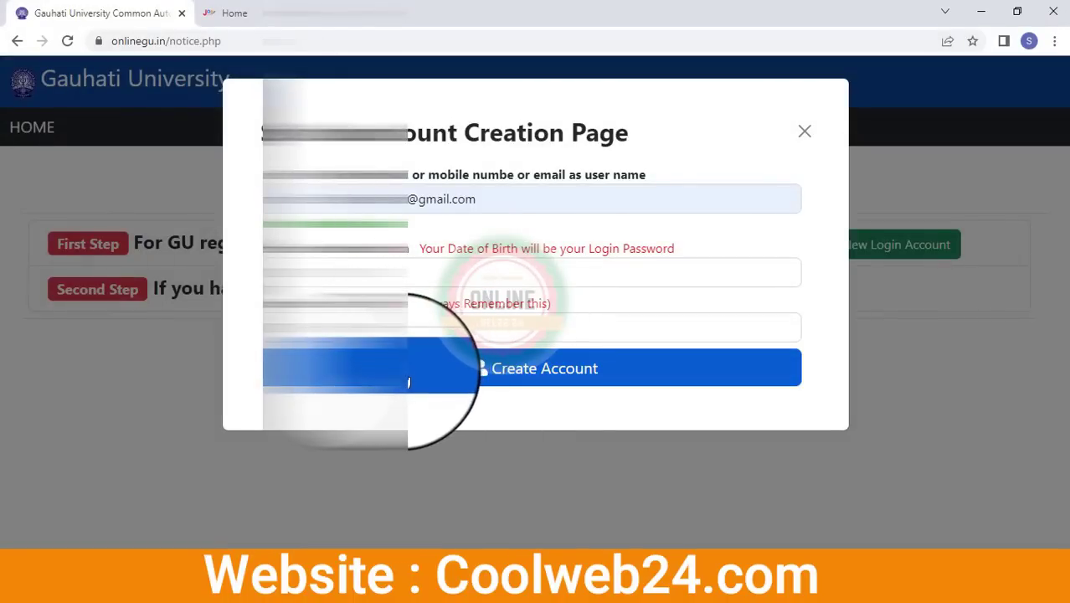
left_click(539, 375)
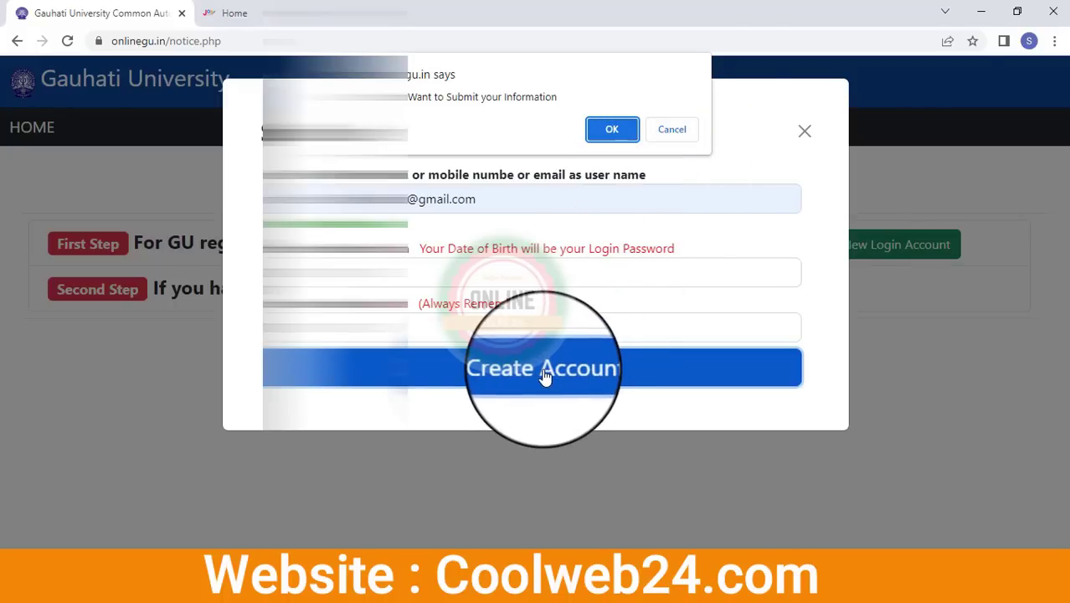
left_click(612, 123)
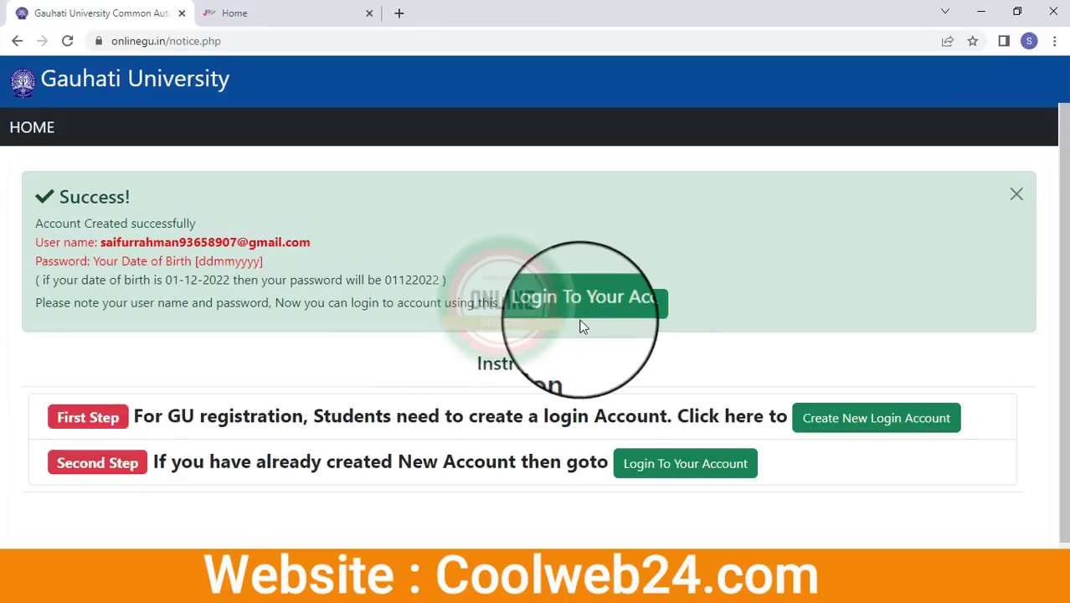
left_click(607, 312)
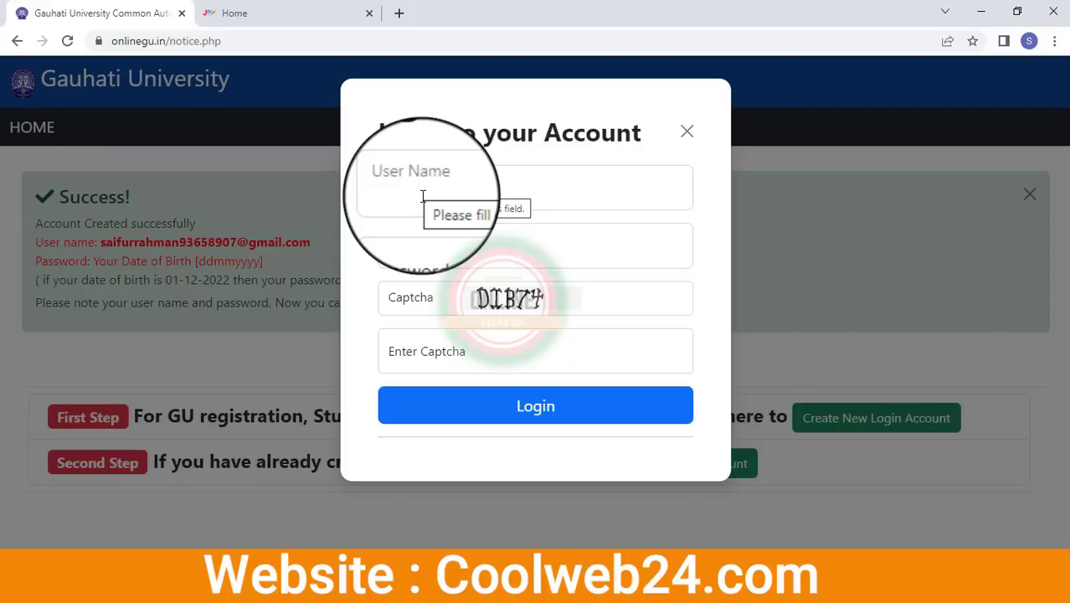
left_click(430, 250)
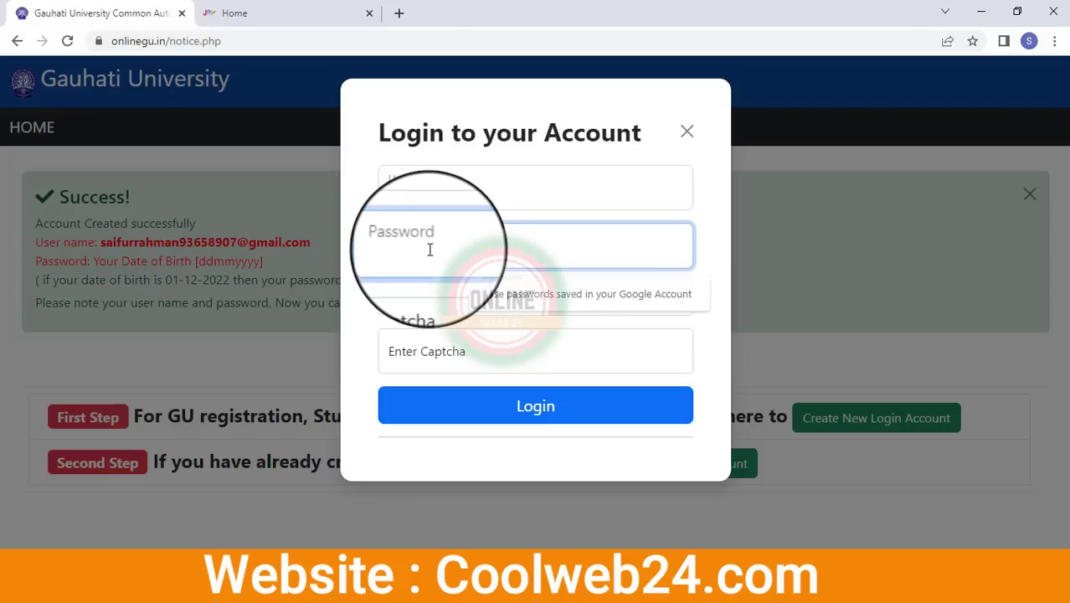
left_click(700, 132)
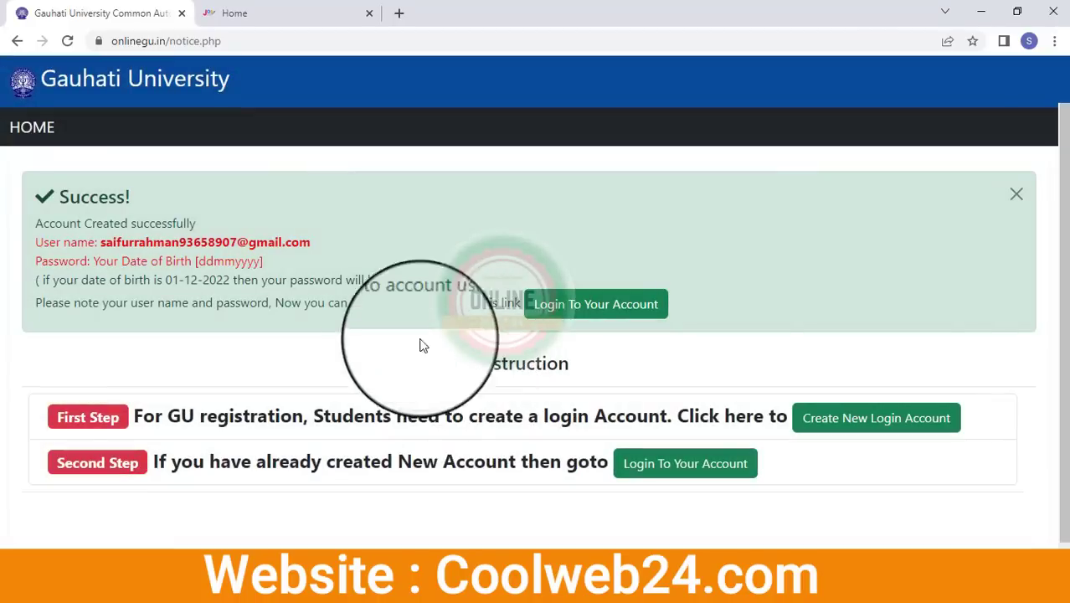
left_click_drag(388, 280, 440, 280)
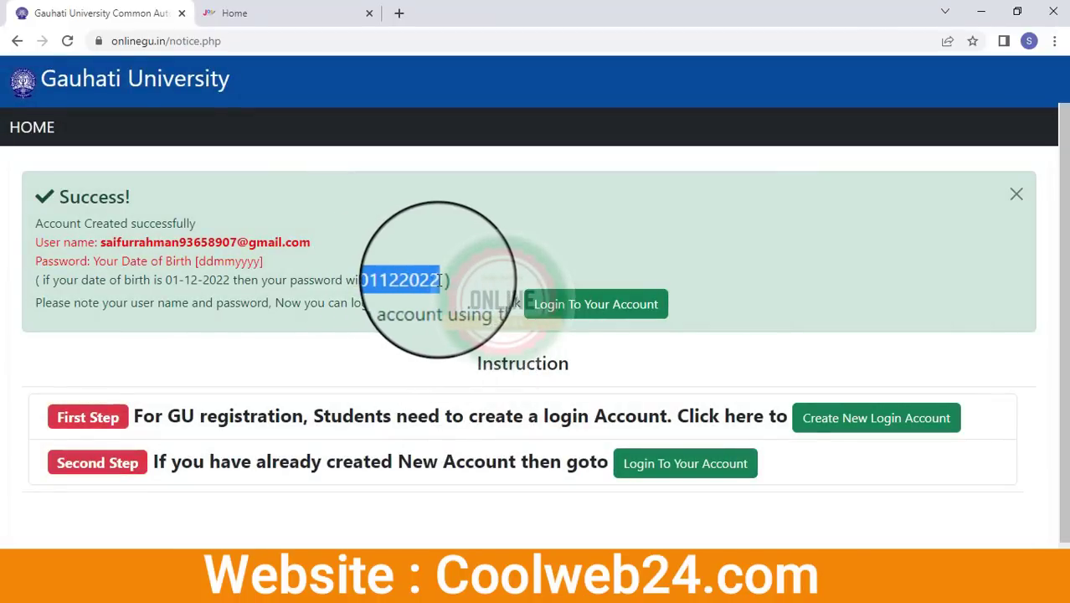
Step: Log in to the new student account and start the Registration & Examination Form Fill-Up
left_click(602, 306)
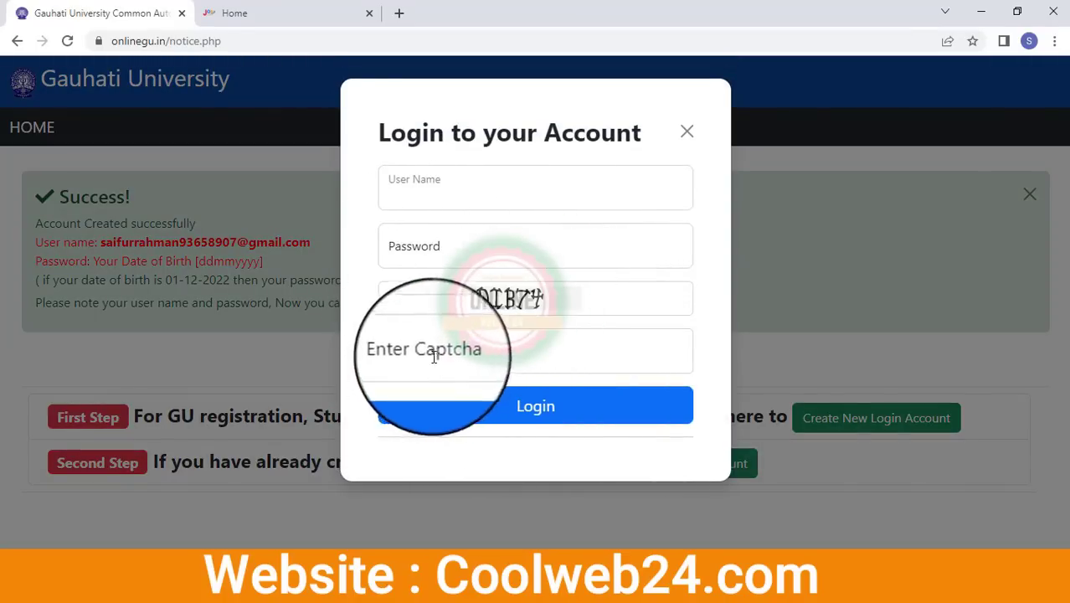
left_click(554, 413)
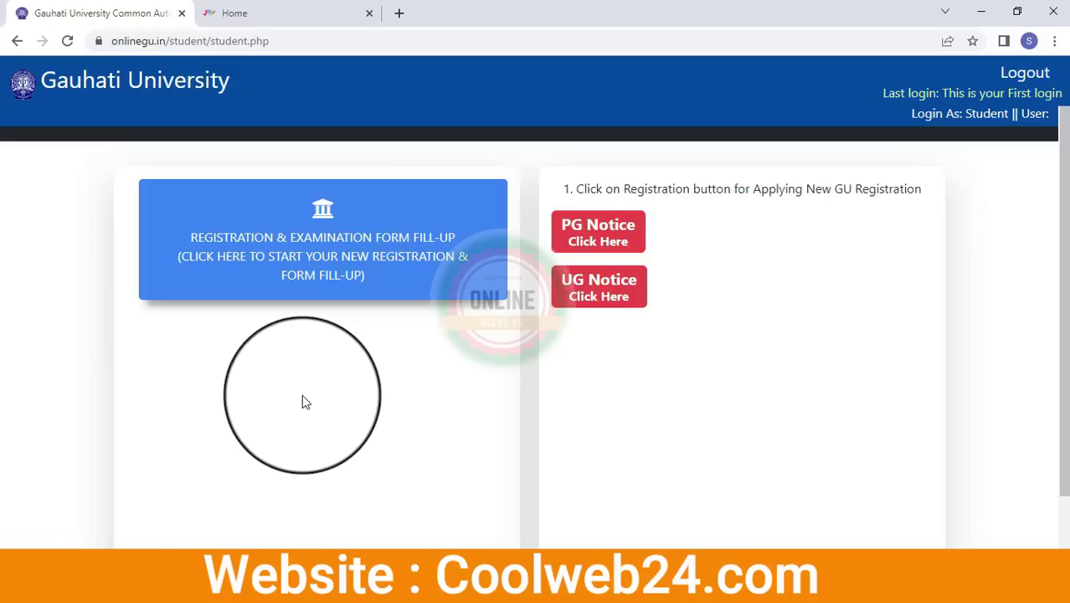
left_click(302, 247)
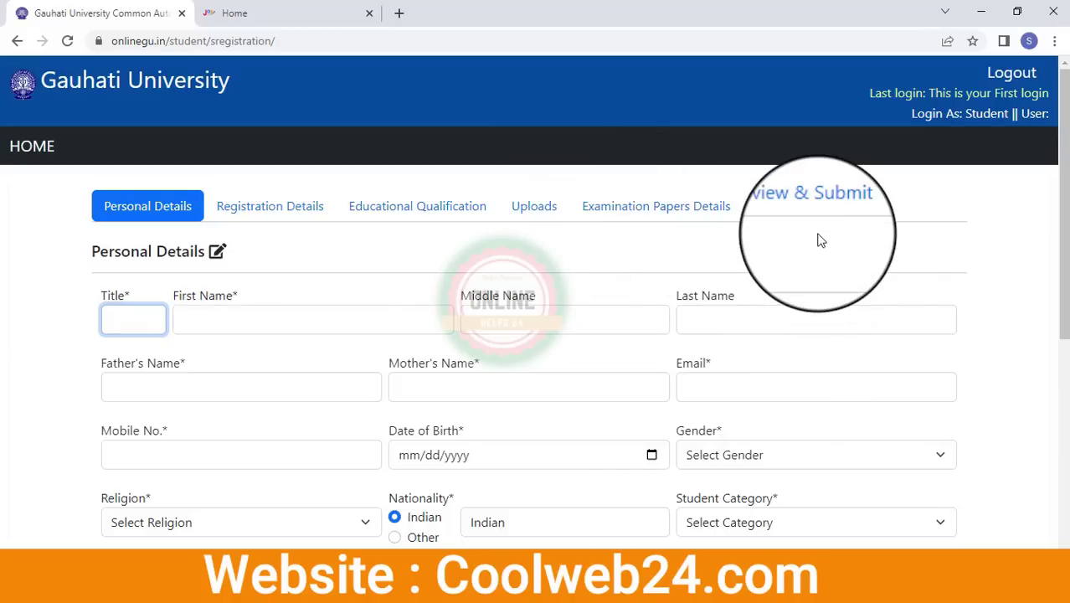
Step: Enter SHRI as the title and fill in the student's first name in the personal details
scroll(290, 321, "down", 2)
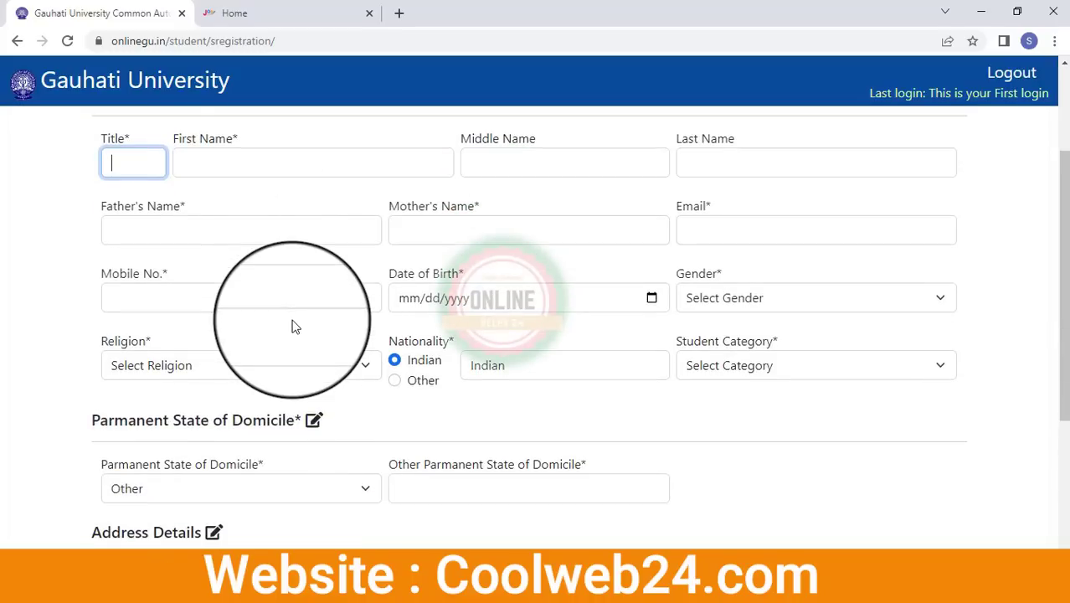
scroll(298, 325, "up", 2)
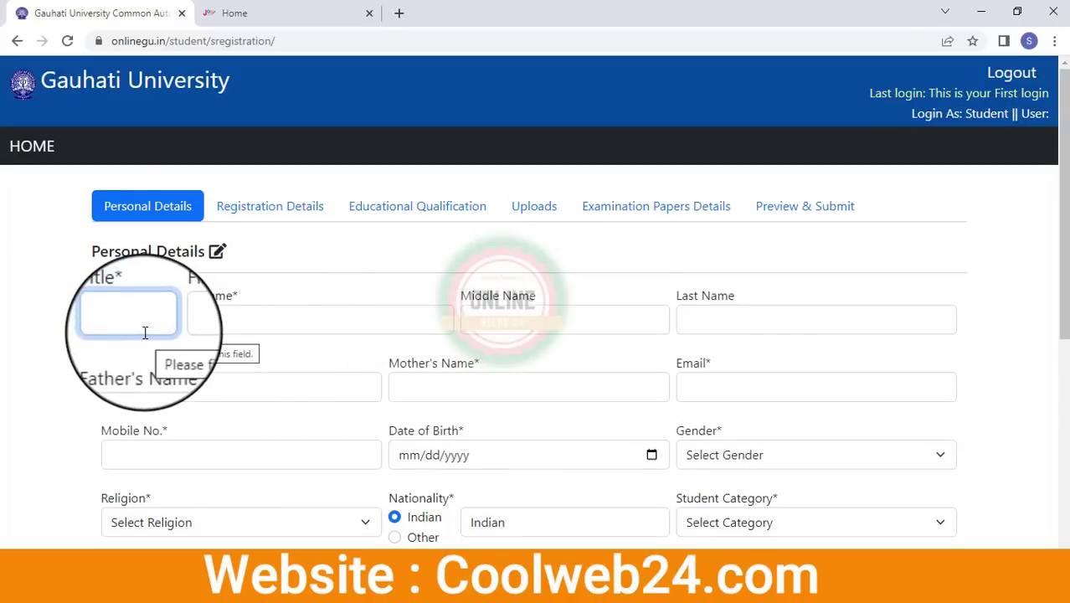
type("SHRI")
left_click(207, 323)
type("SAIFUR")
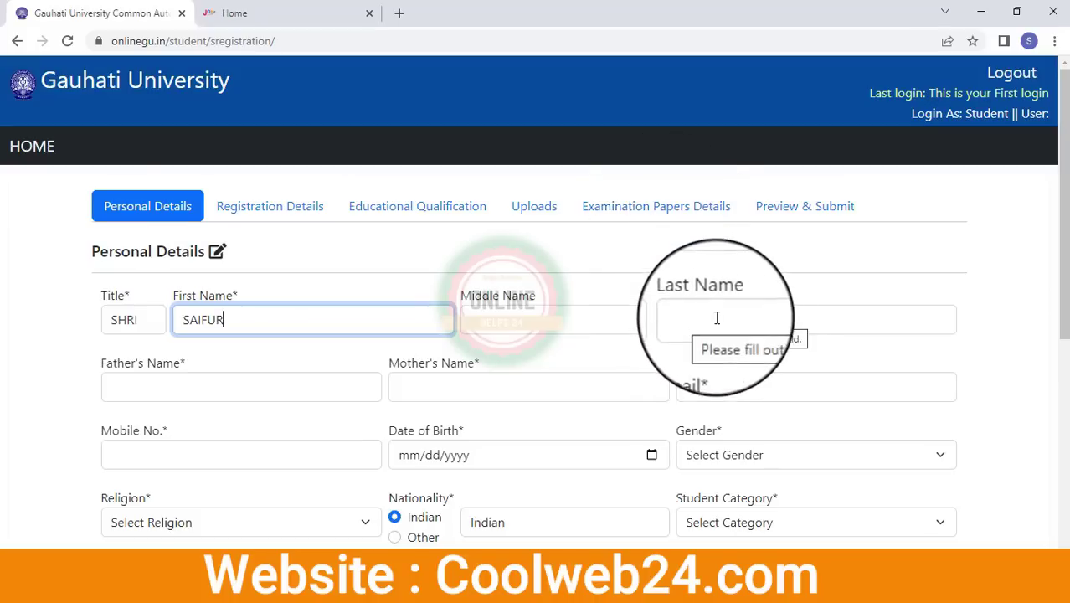
scroll(716, 317, "down", 2)
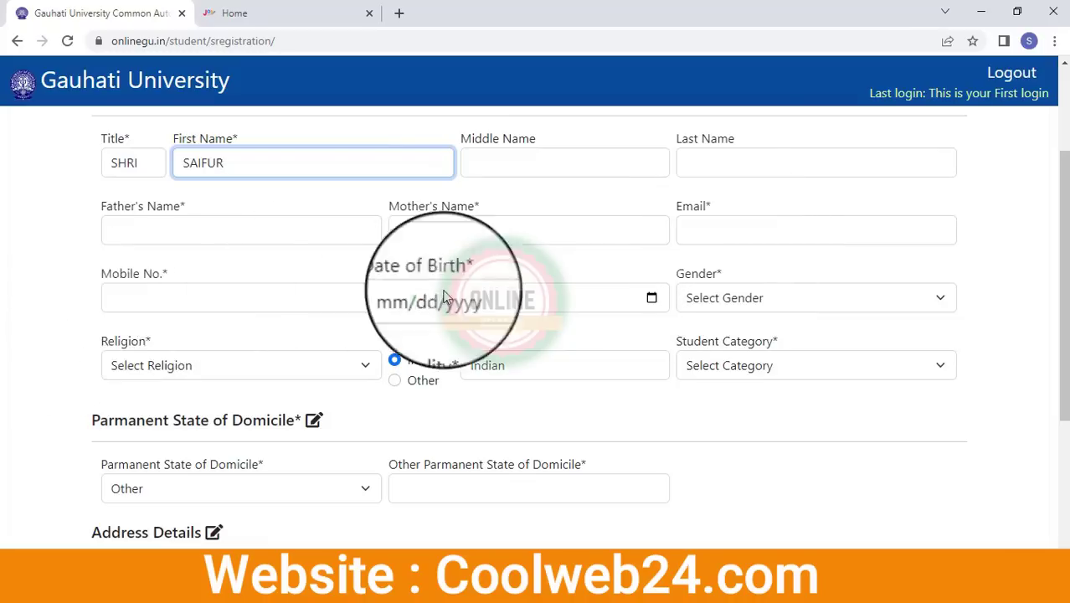
left_click(651, 300)
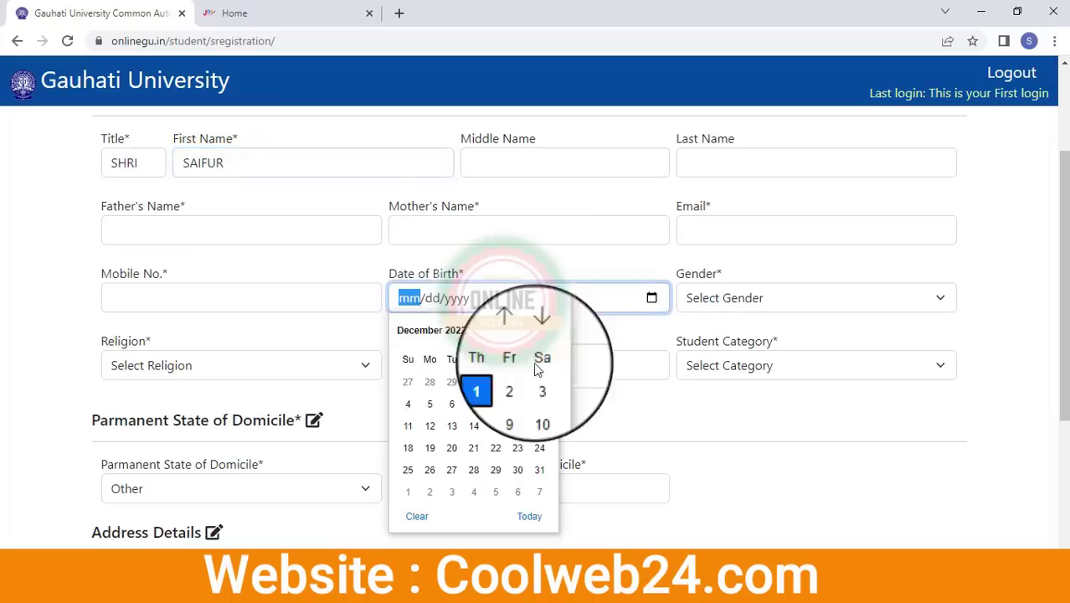
left_click(461, 331)
scroll(461, 415, "up", 2)
left_click(660, 327)
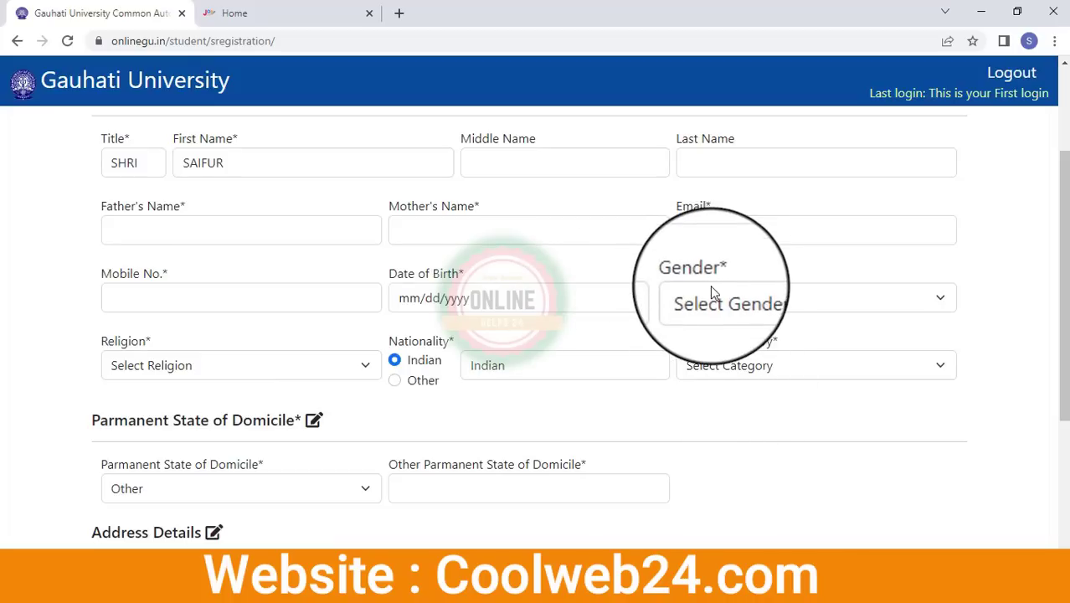
Step: Set the gender to Male, the religion to Islam and the student category to GEN
left_click(925, 301)
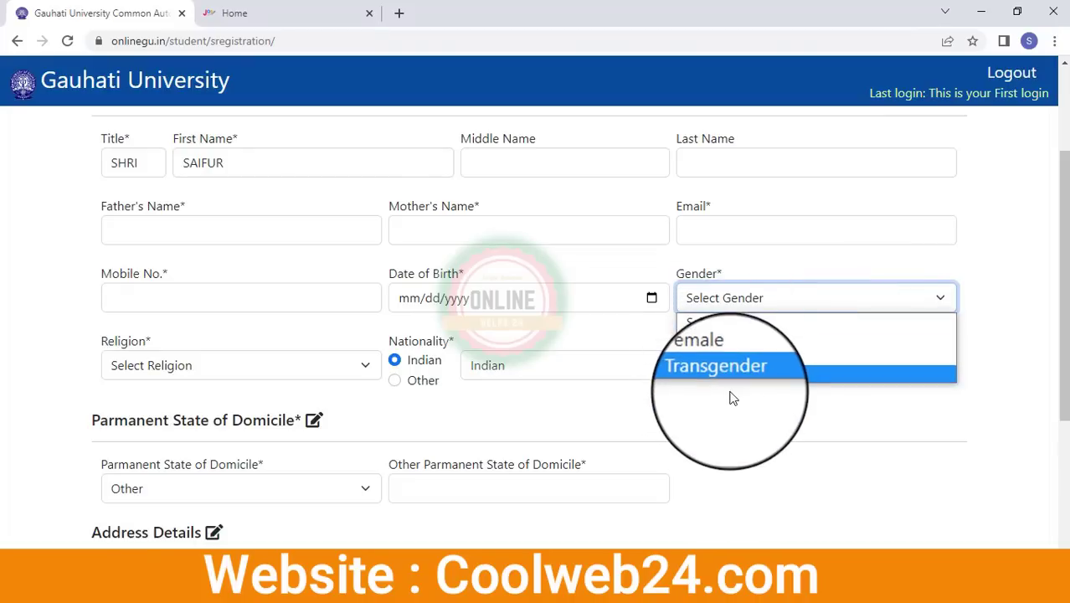
left_click(754, 333)
scroll(512, 344, "down", 2)
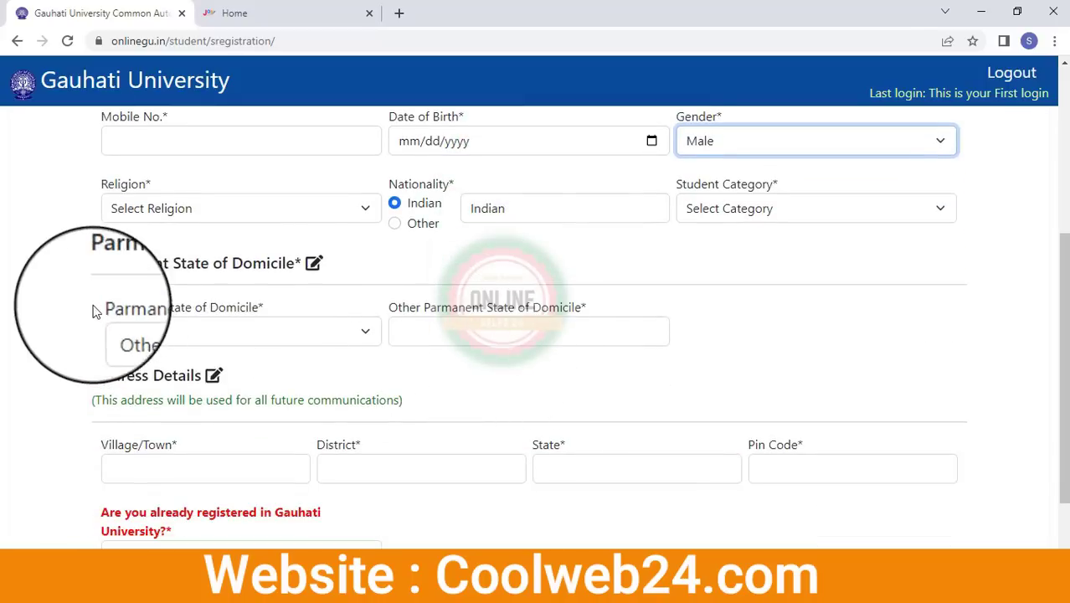
left_click(331, 218)
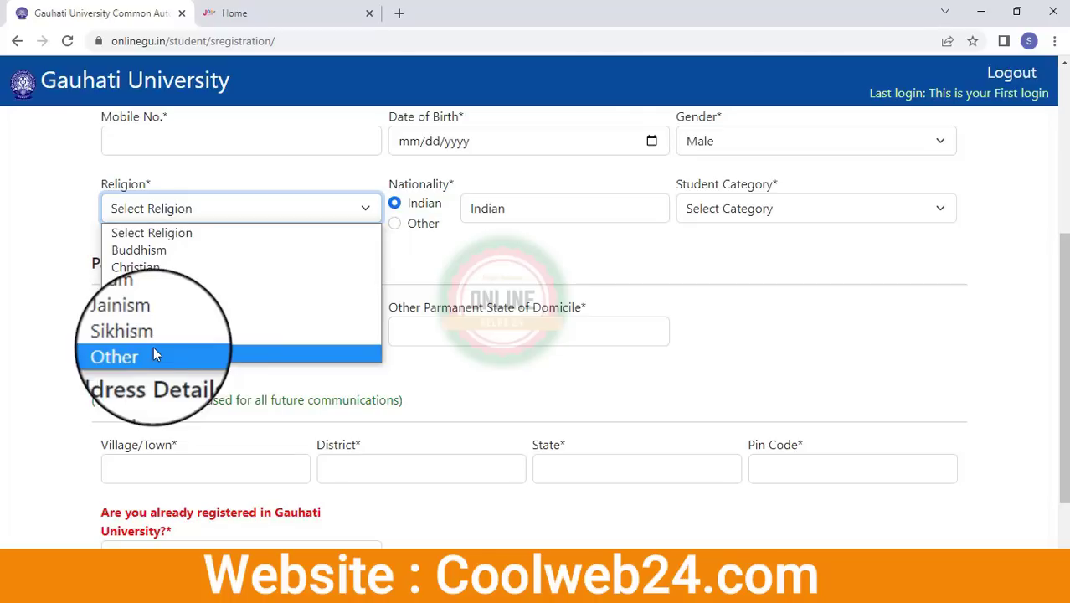
left_click(157, 303)
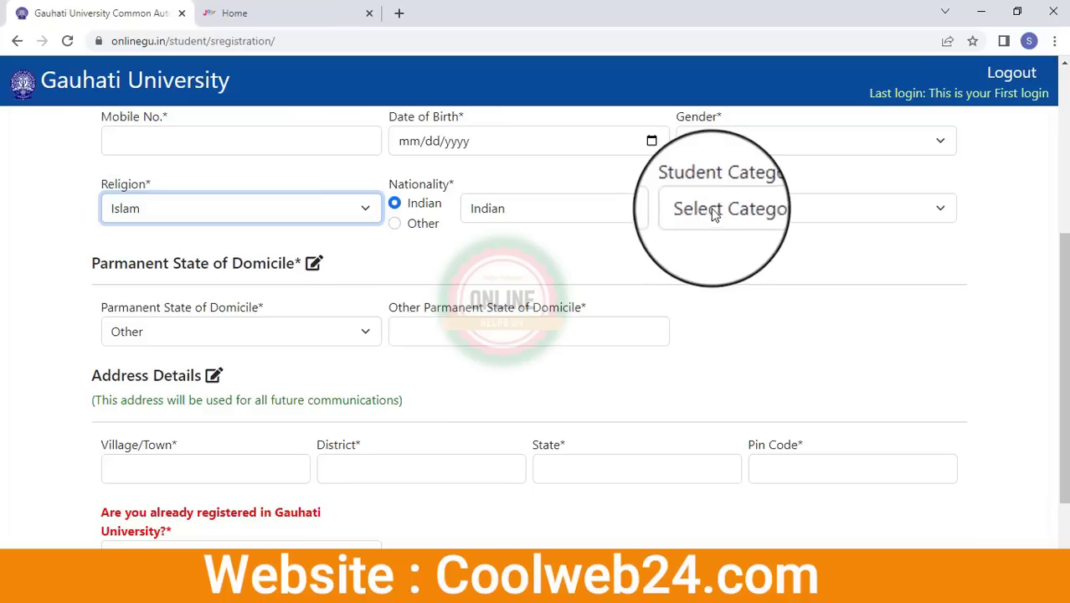
left_click(847, 207)
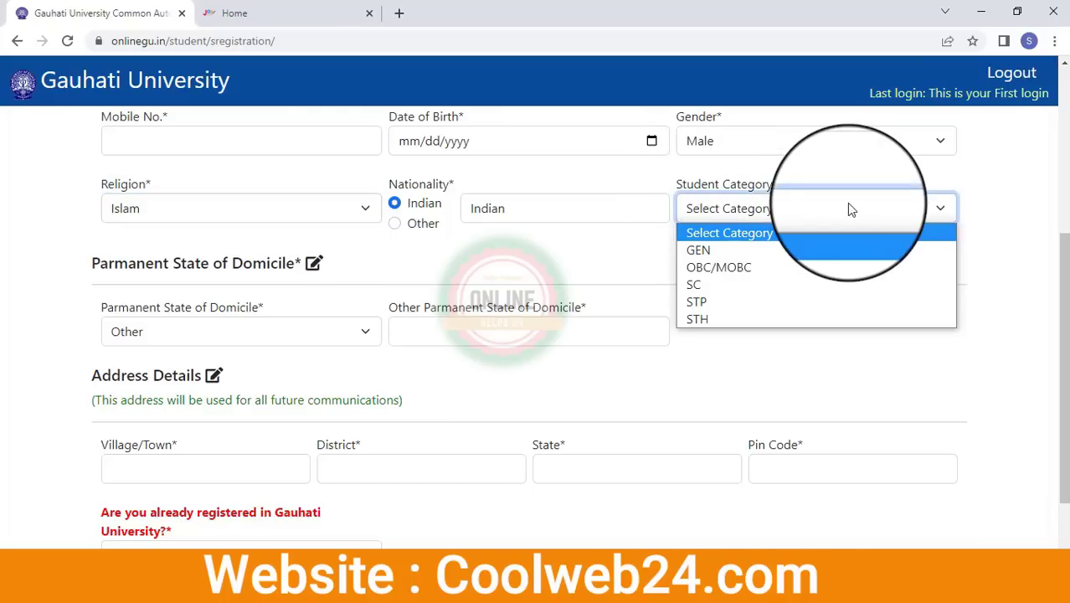
left_click(731, 244)
Step: Set the permanent state of domicile to Assam and switch it back to Other
scroll(259, 350, "down", 1)
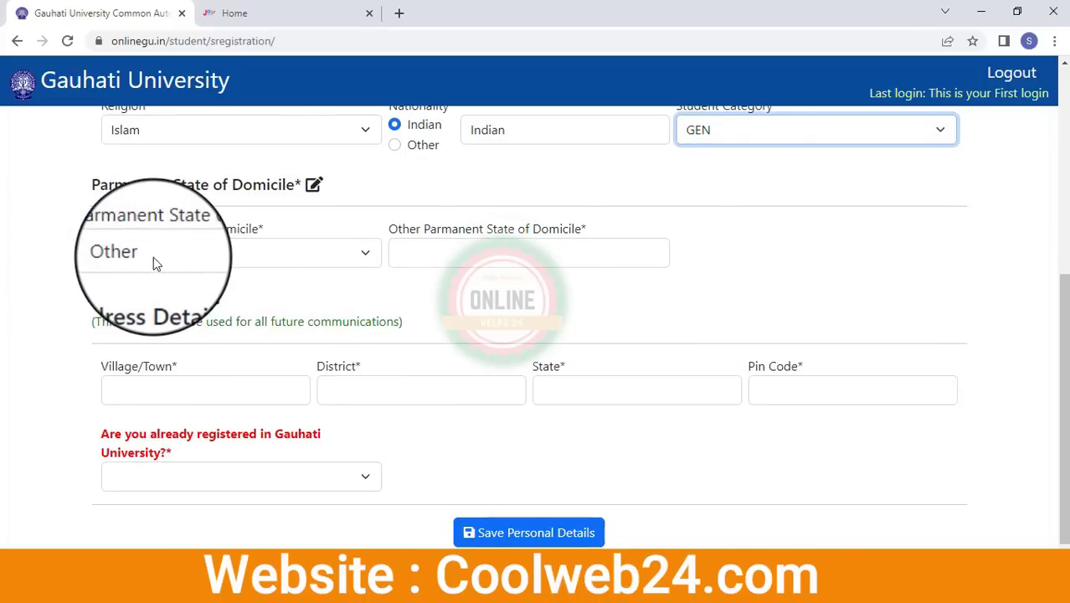
left_click(276, 256)
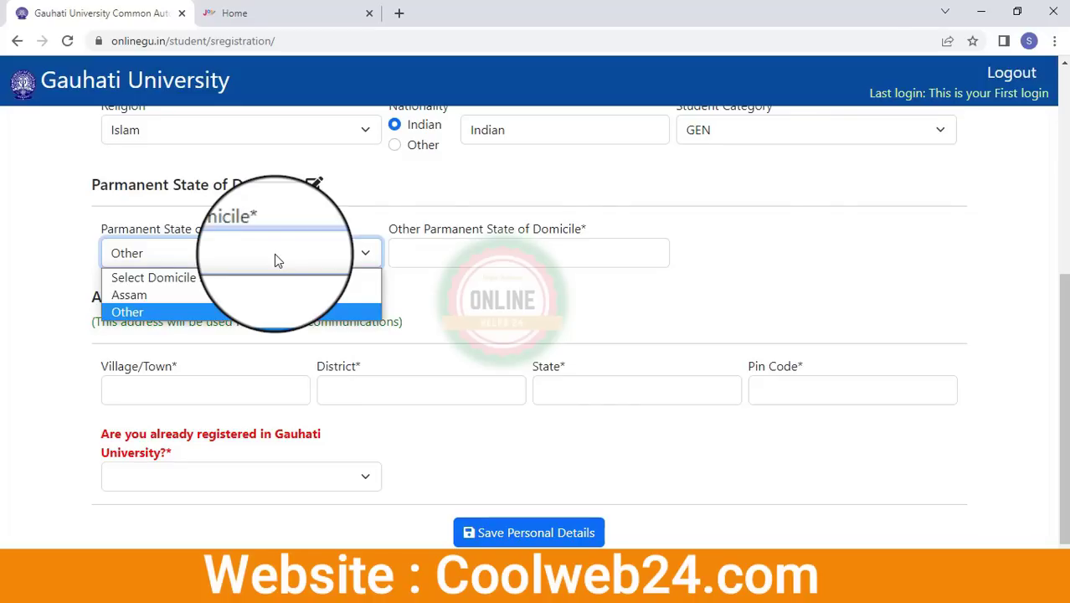
left_click(211, 295)
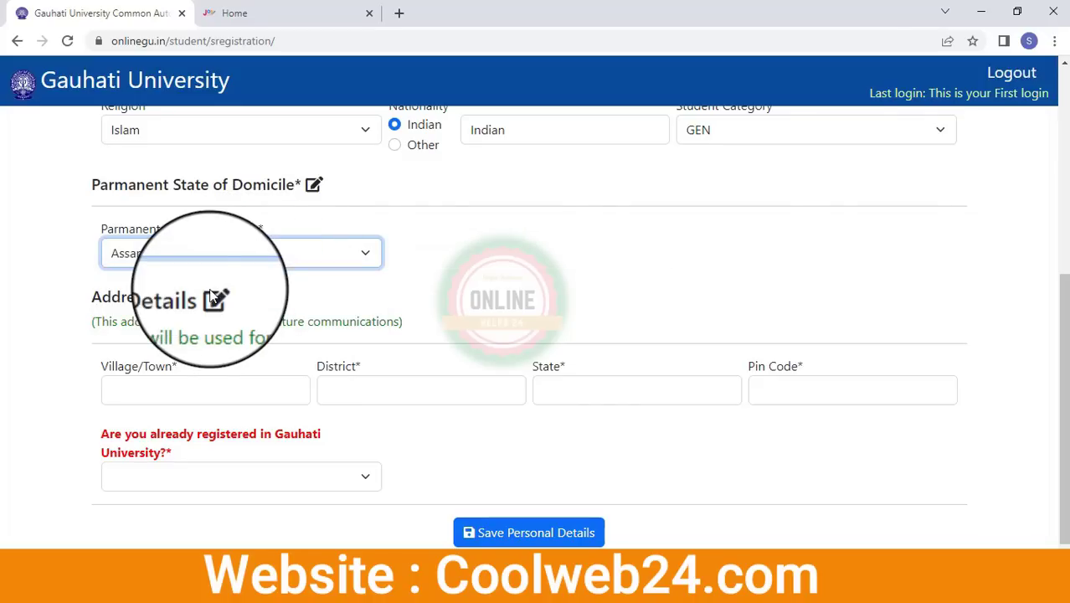
left_click(225, 254)
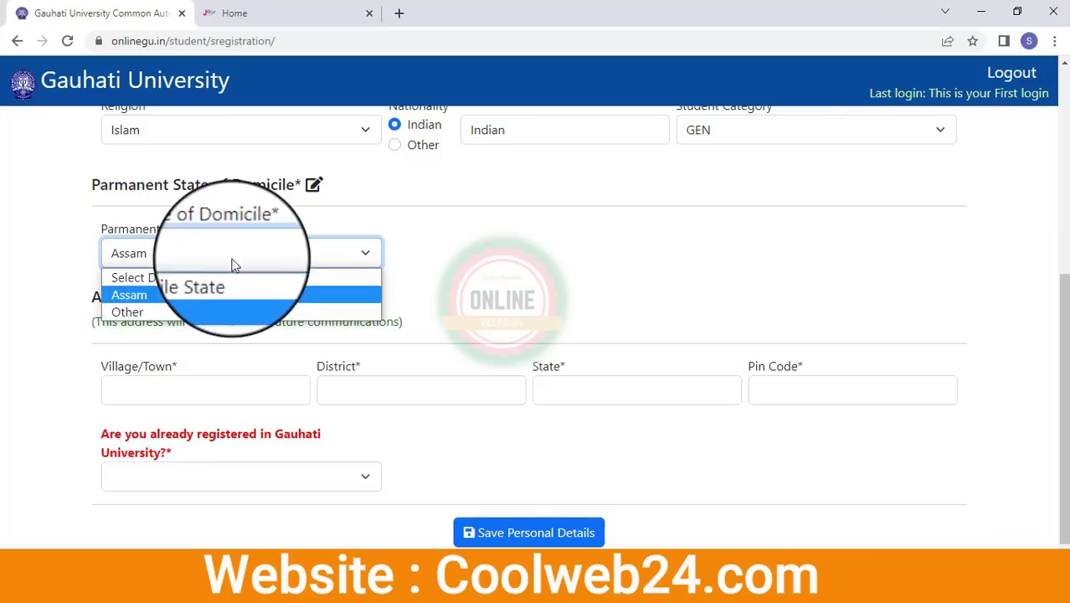
left_click(186, 311)
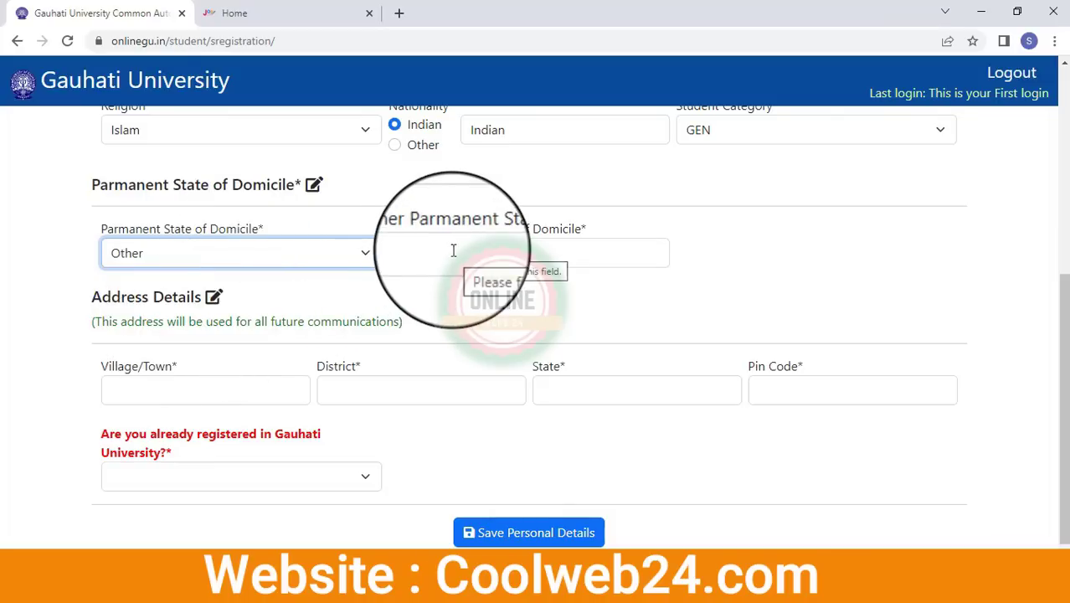
Step: Set the permanent state of domicile to Assam and go through the district, state and pin code fields of the address details
left_click(299, 252)
left_click(155, 293)
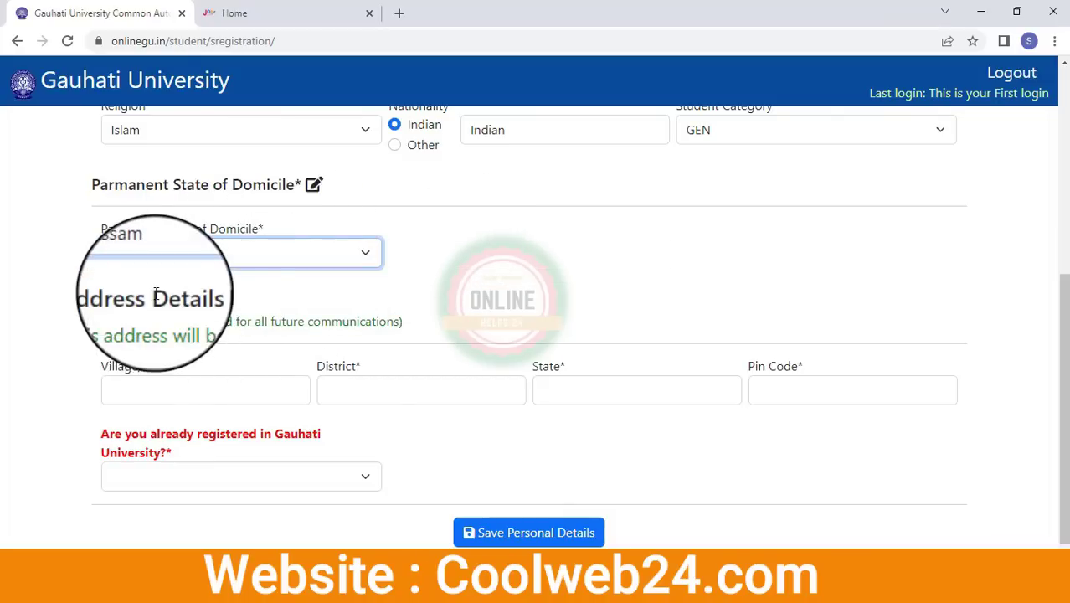
scroll(505, 257, "down", 1)
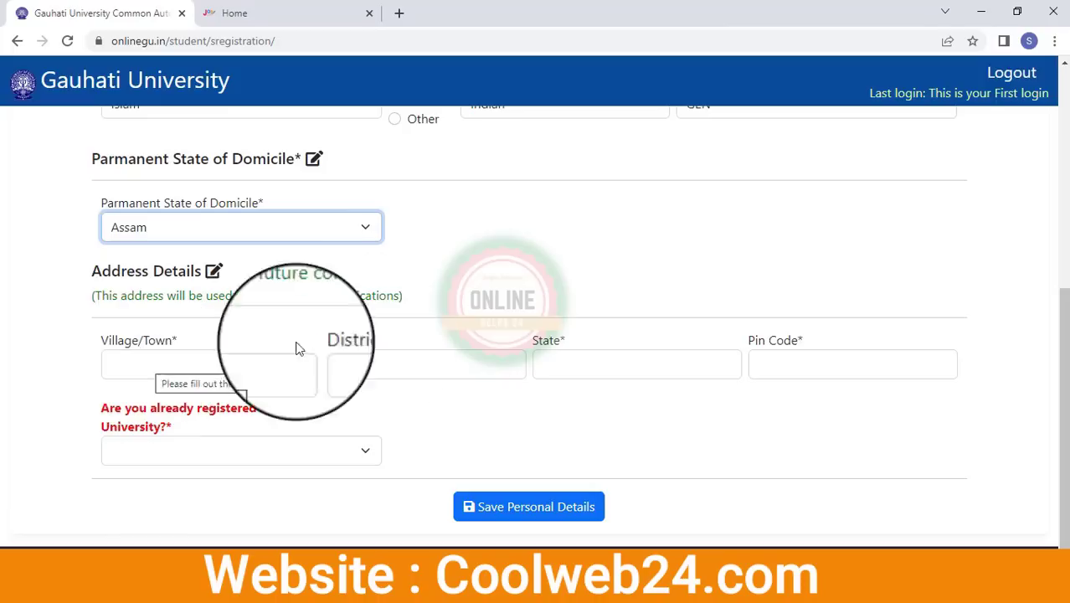
left_click(366, 361)
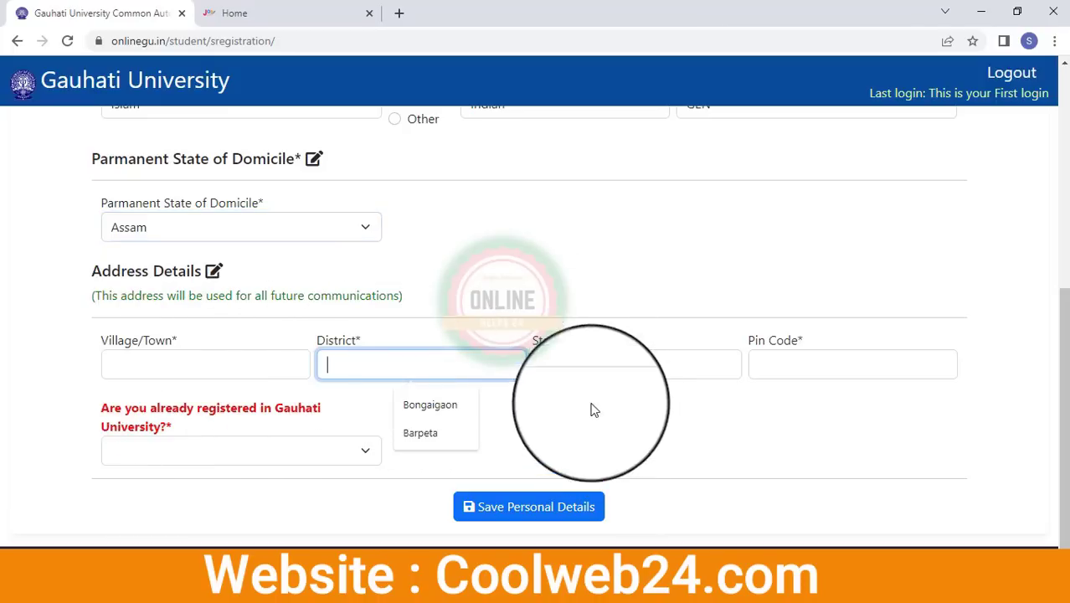
left_click(586, 363)
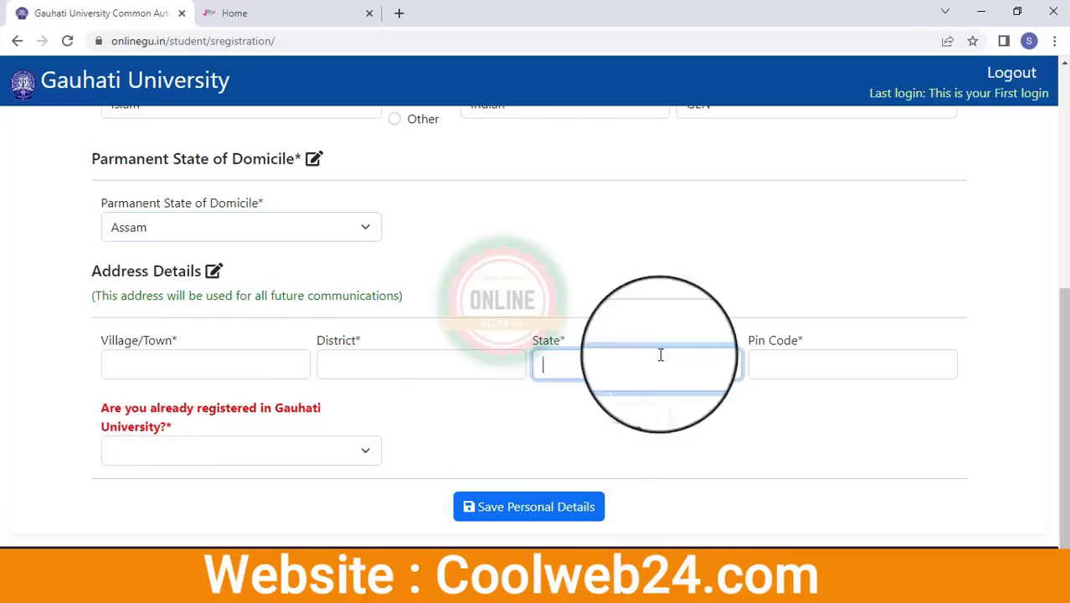
left_click(811, 363)
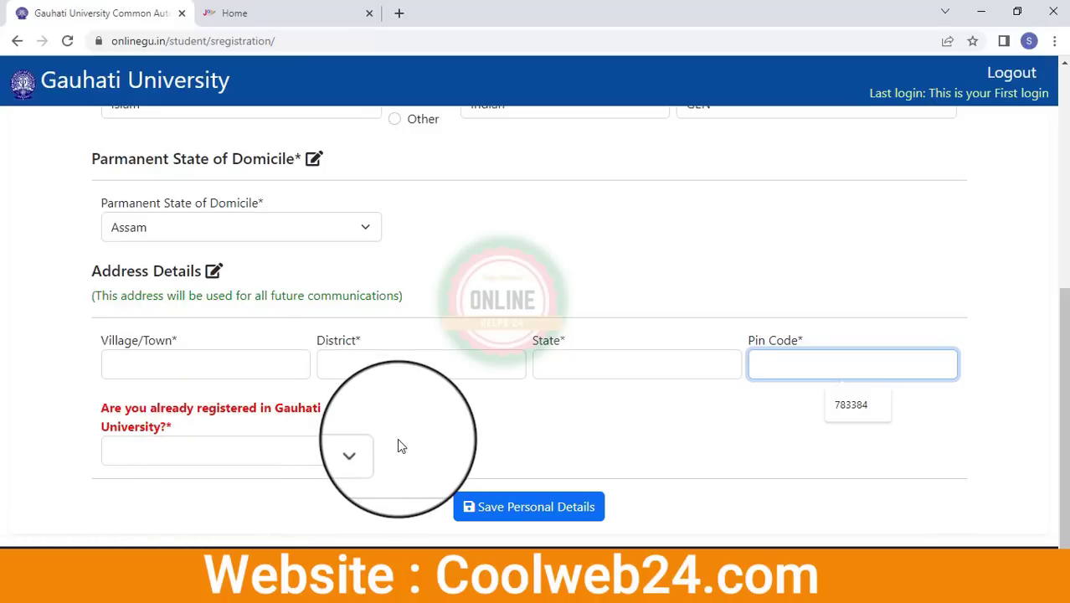
Step: Answer No to the question about already being registered in Gauhati University
left_click(310, 453)
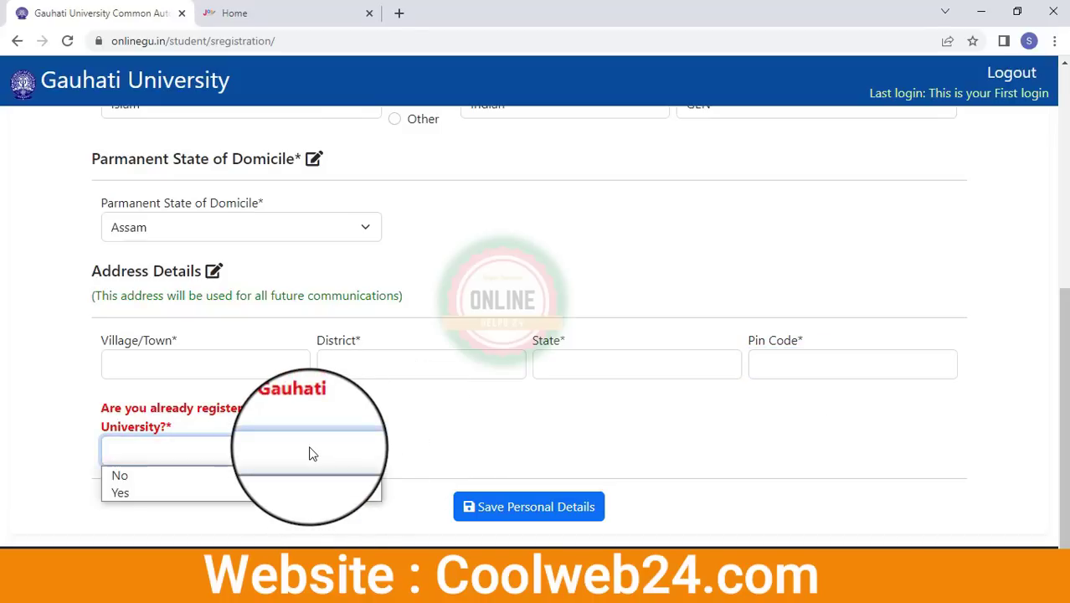
left_click(253, 474)
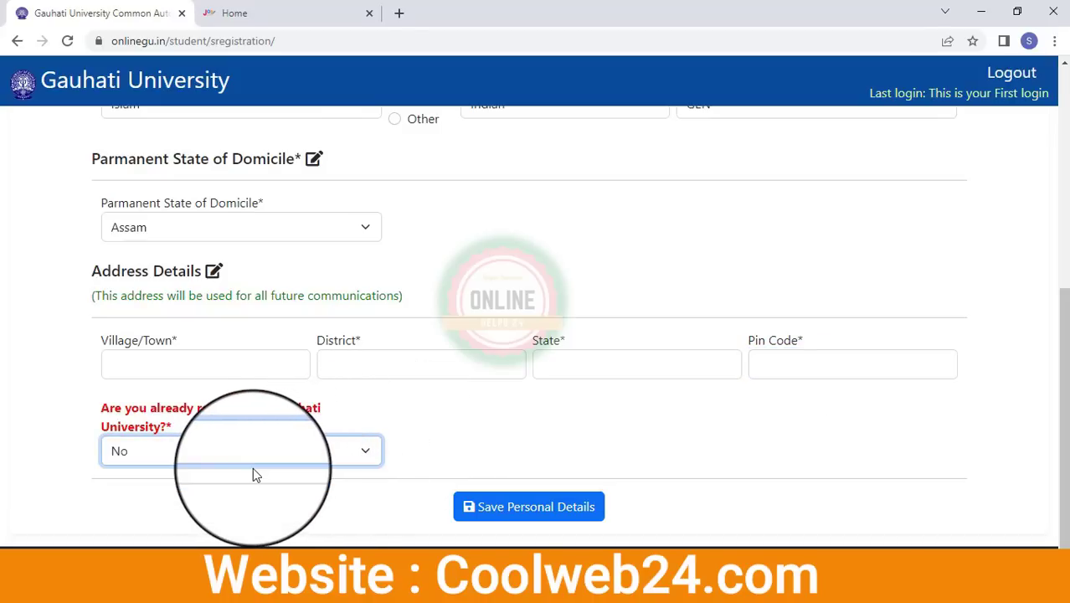
left_click(222, 452)
left_click(189, 474)
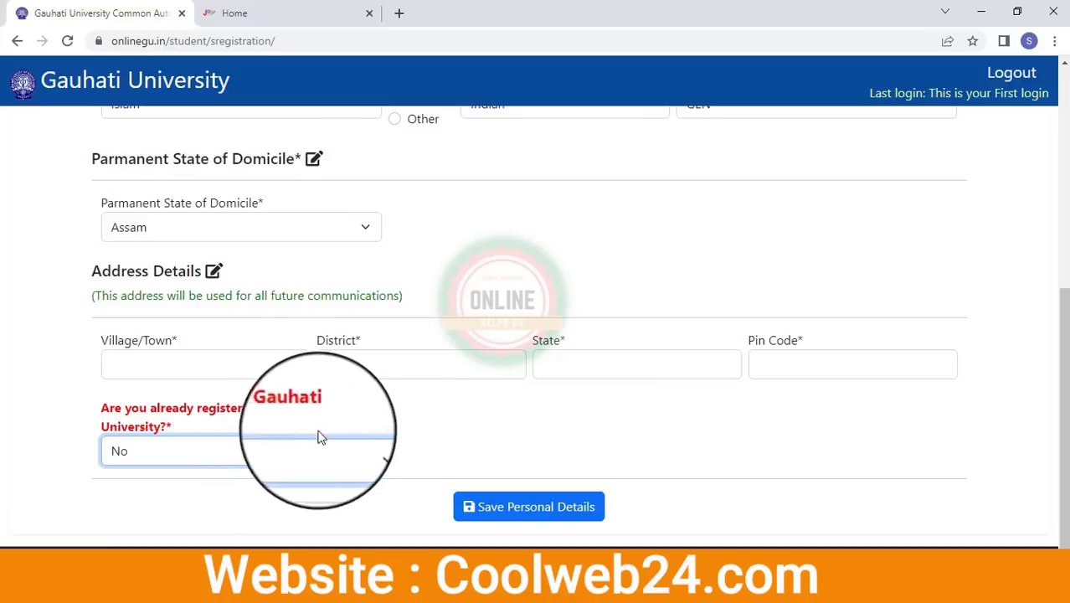
left_click(390, 418)
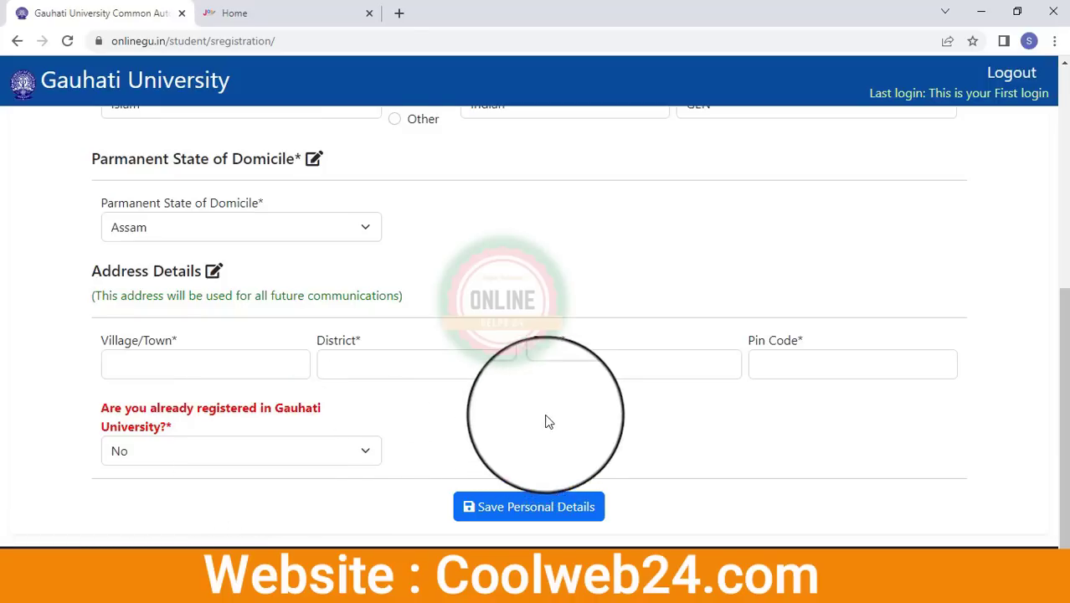
Step: Review the personal details form and save the completed personal details
scroll(544, 421, "up", 5)
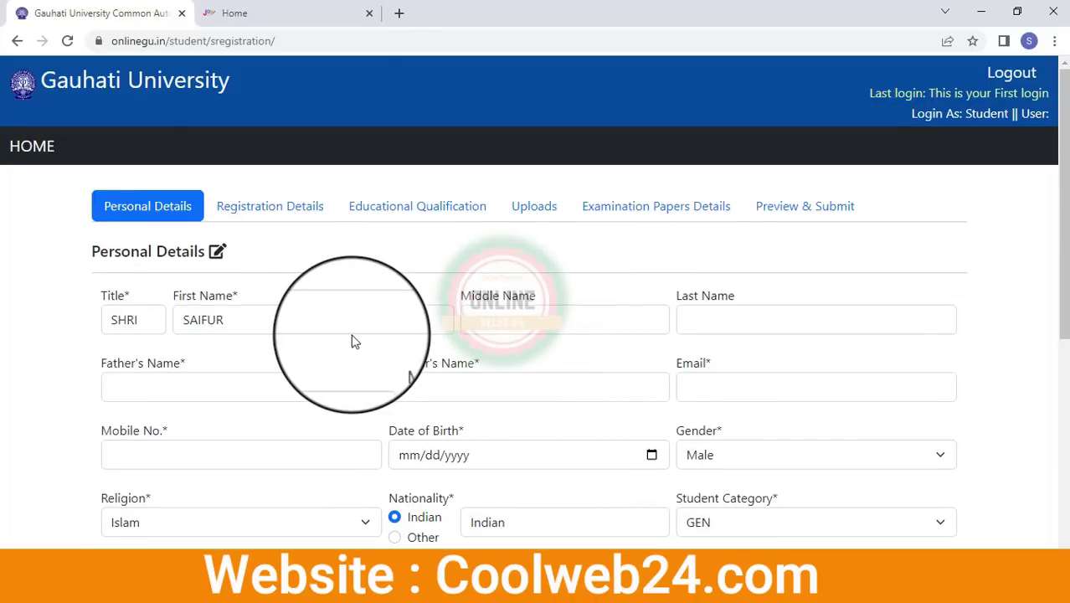
scroll(351, 340, "down", 5)
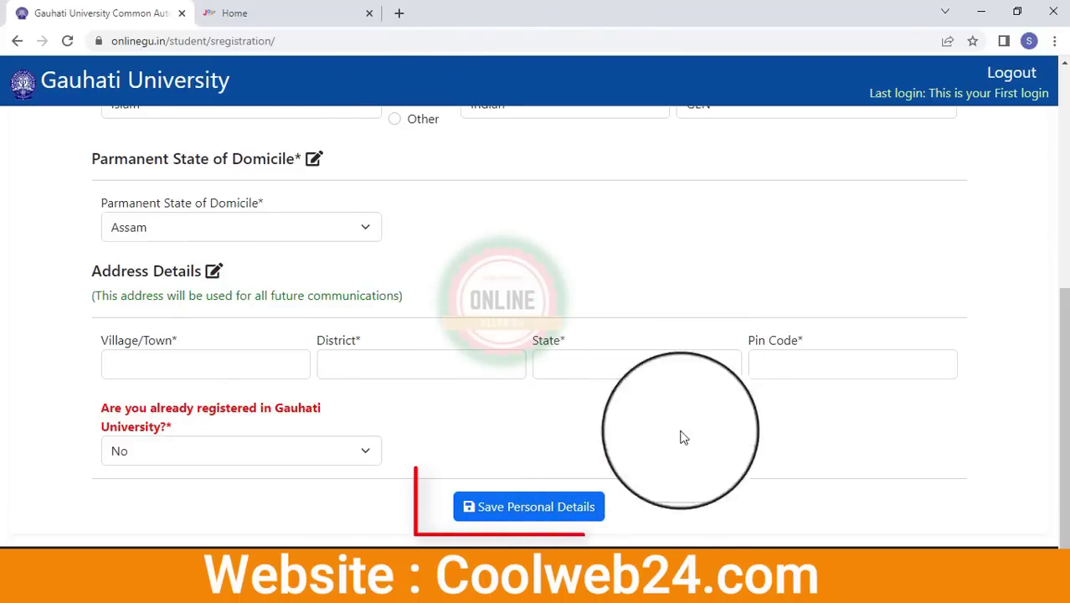
left_click(517, 511)
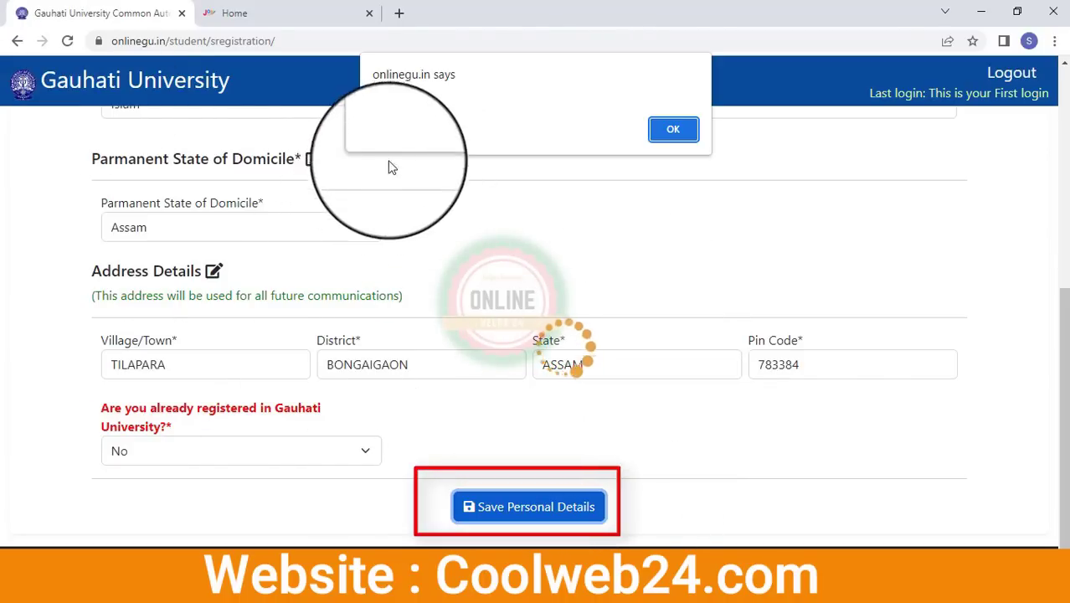
left_click(673, 129)
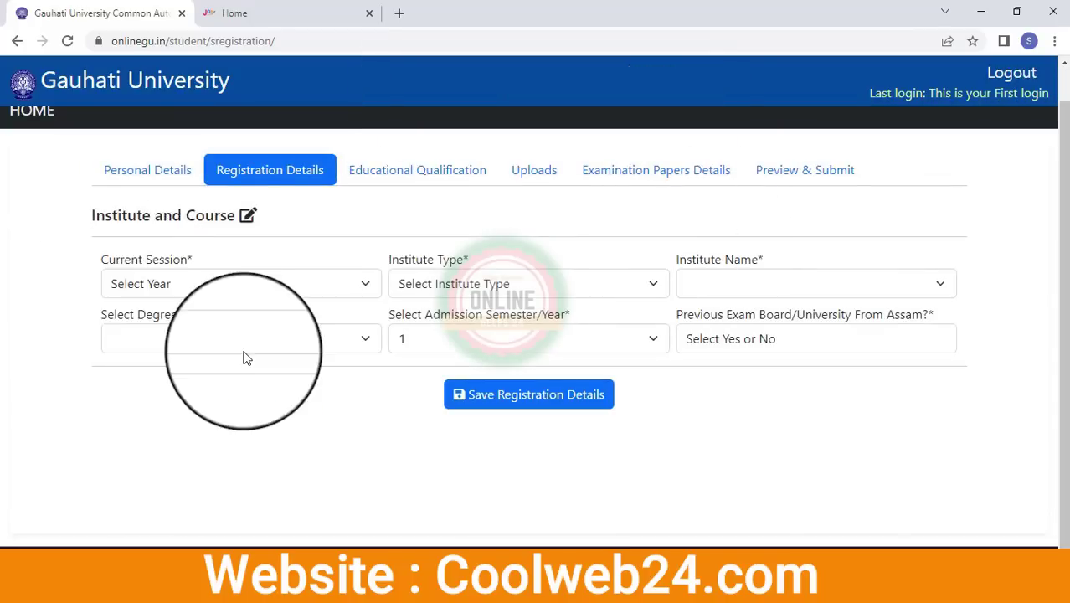
Step: Set the current session to 2022-2023 and the institute type to Affiliated College in the registration details
left_click(352, 285)
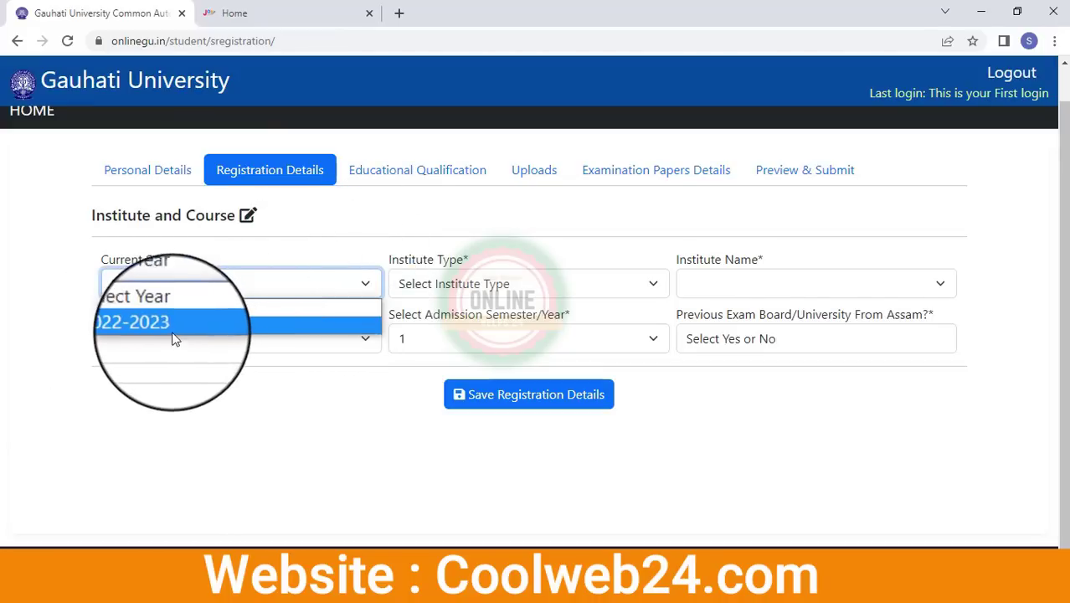
left_click(170, 333)
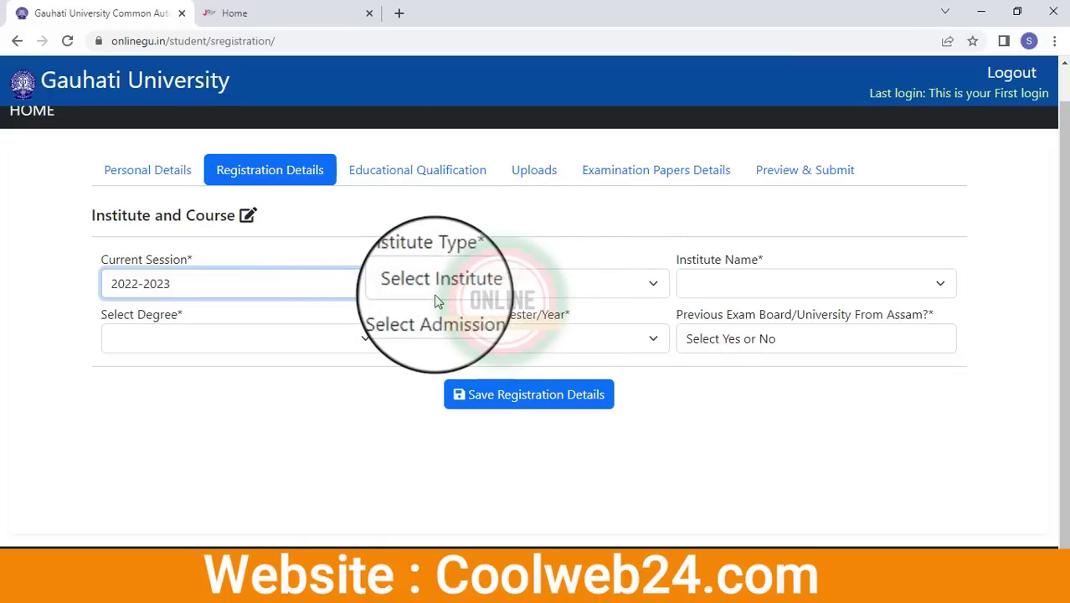
left_click(566, 285)
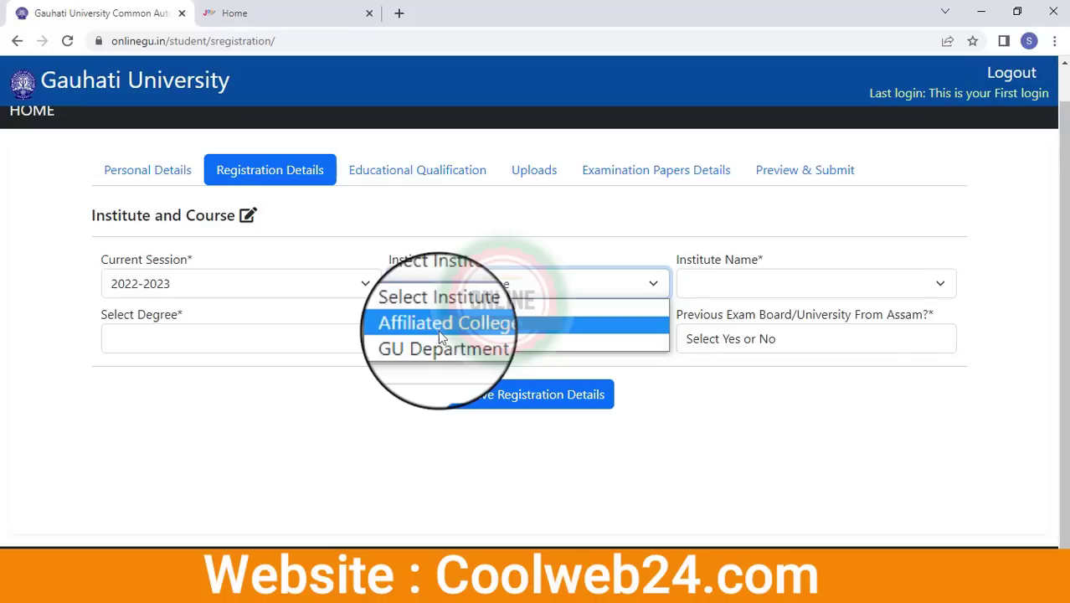
left_click(464, 320)
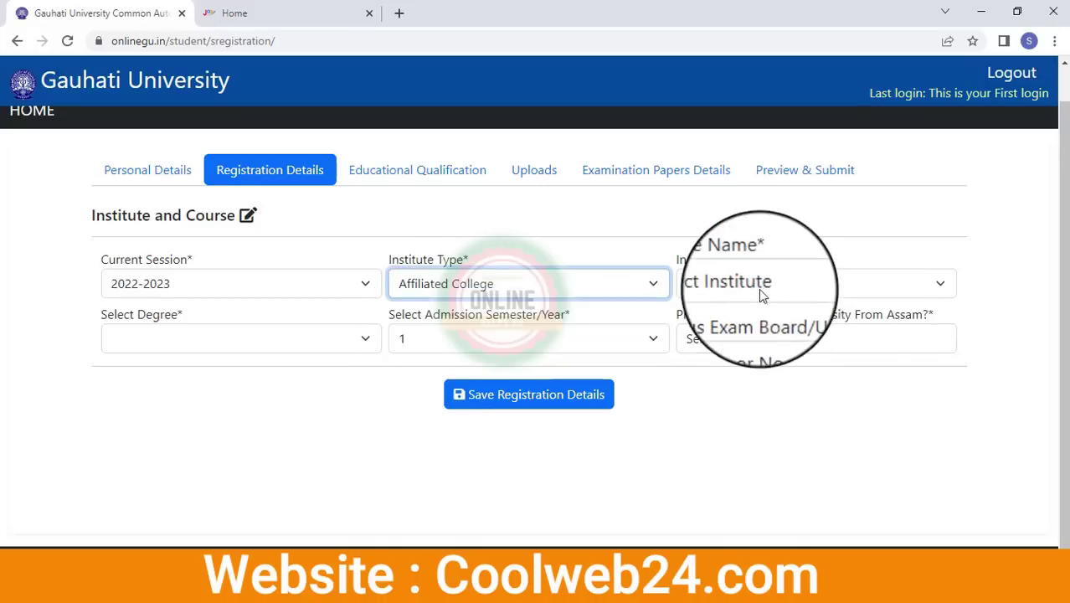
Step: Find and choose Abhayapuri College as the institute name
left_click(940, 285)
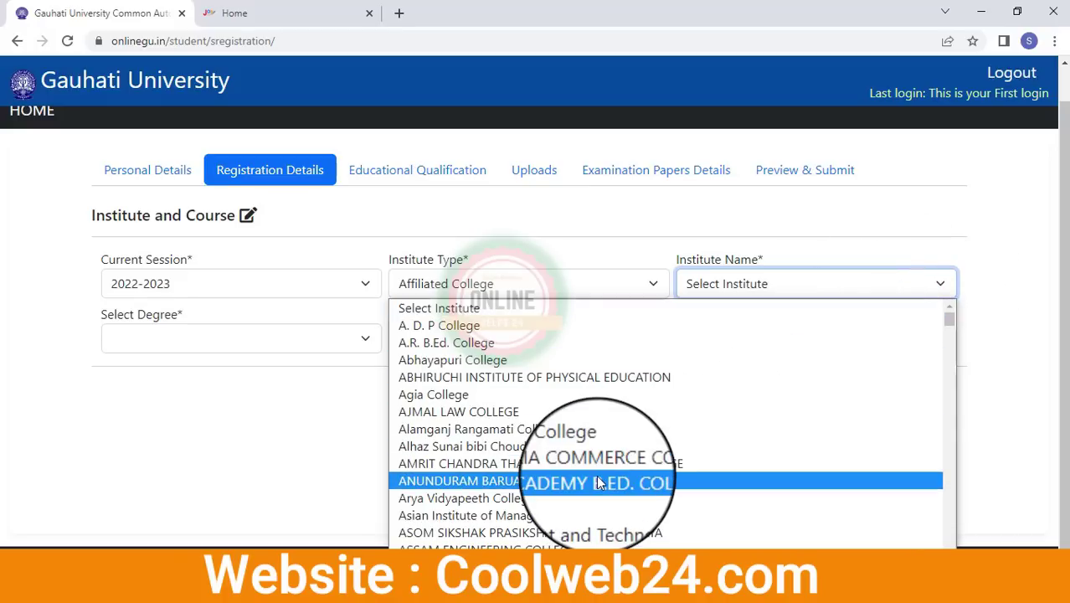
type("abh")
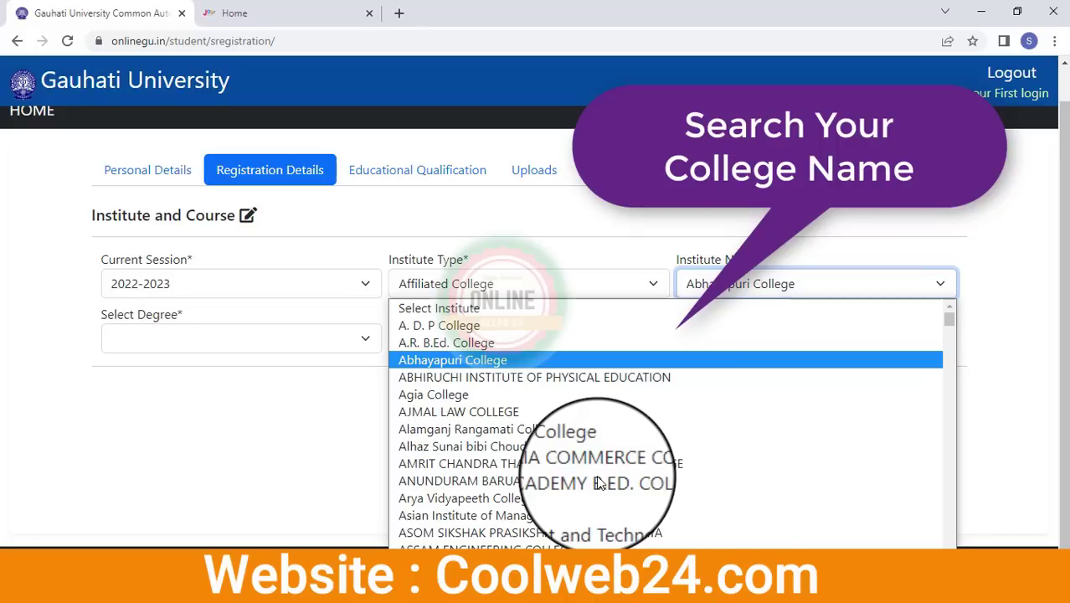
left_click(473, 366)
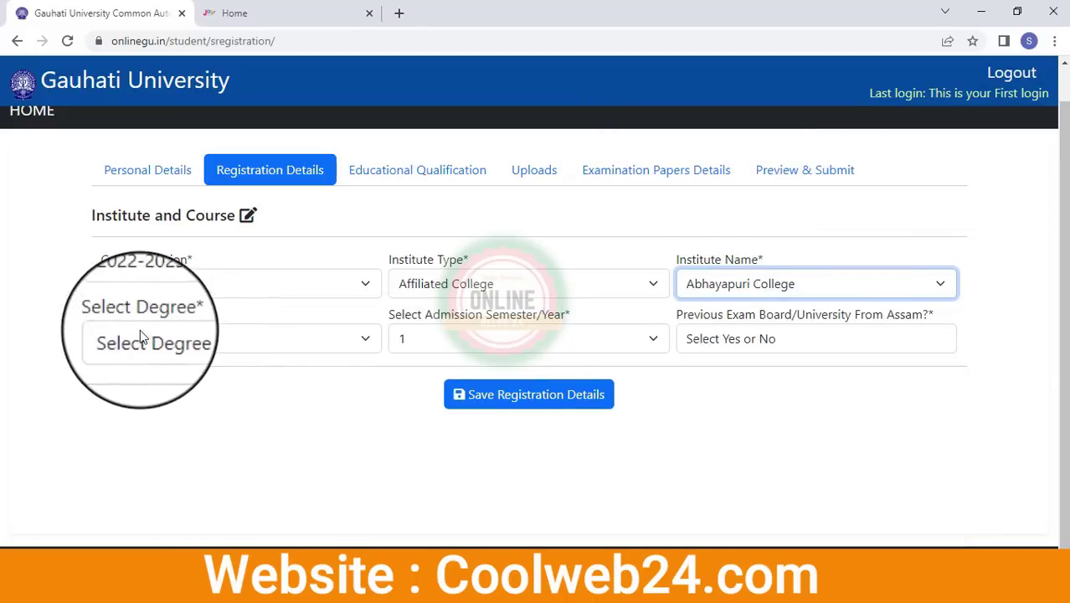
Step: Choose BA Assamese as the degree and 1 as the admission semester
left_click(341, 343)
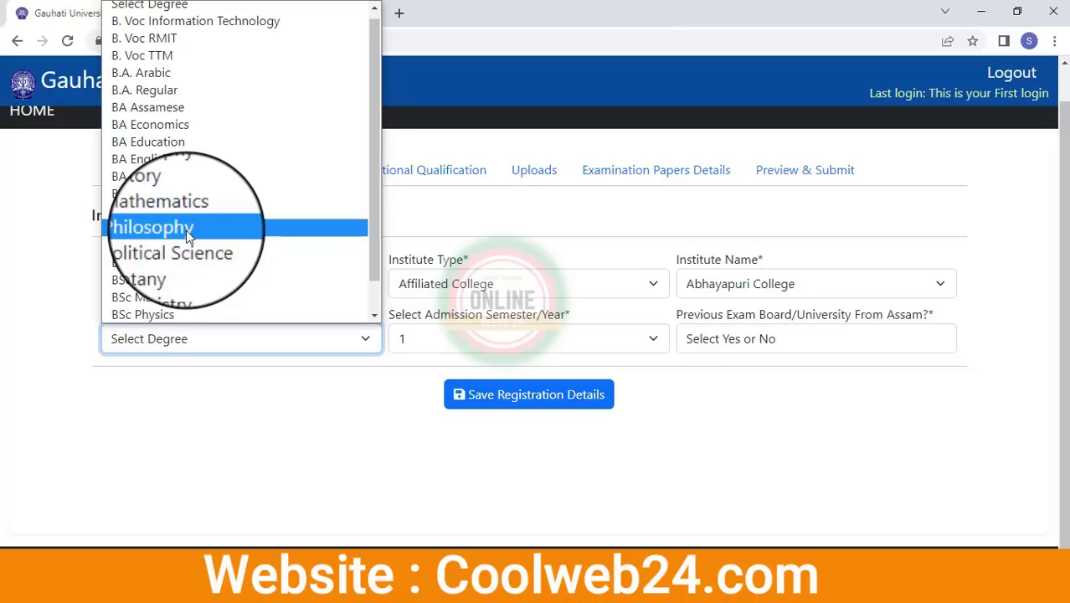
scroll(225, 263, "down", 1)
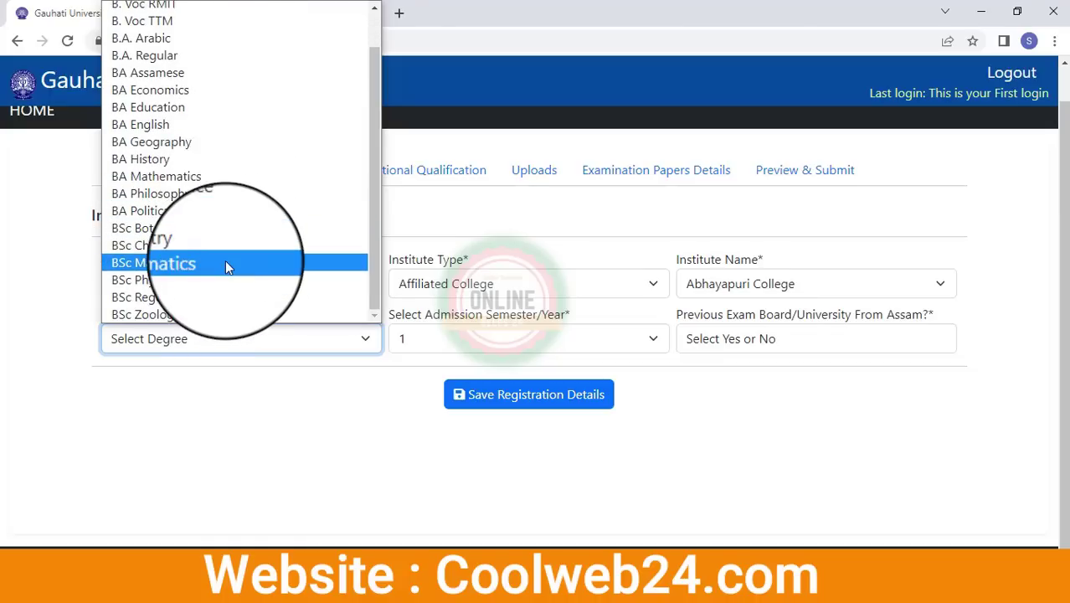
scroll(218, 247, "up", 1)
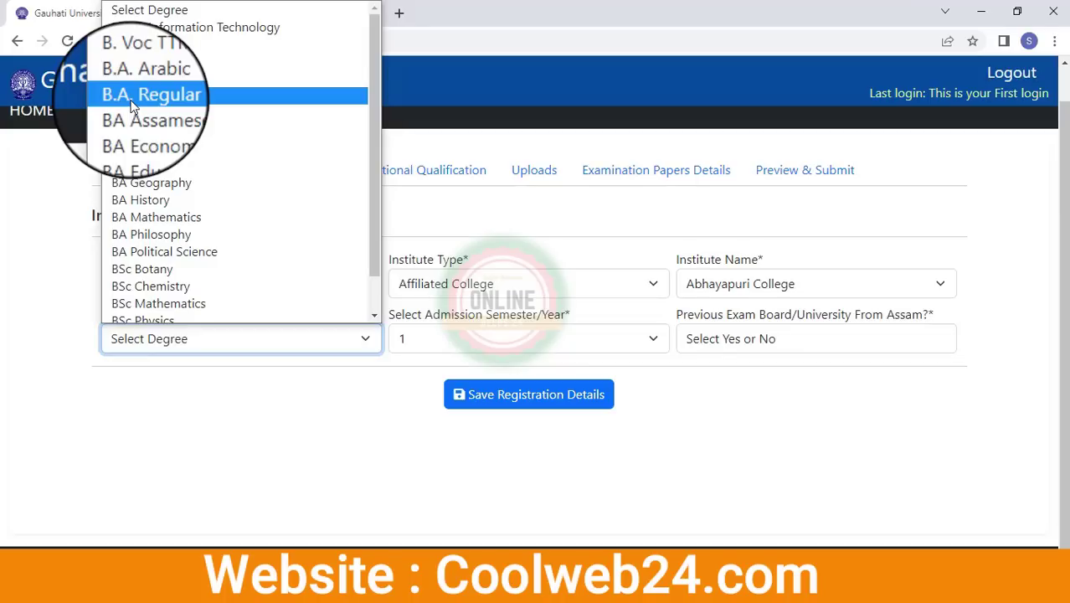
left_click(158, 121)
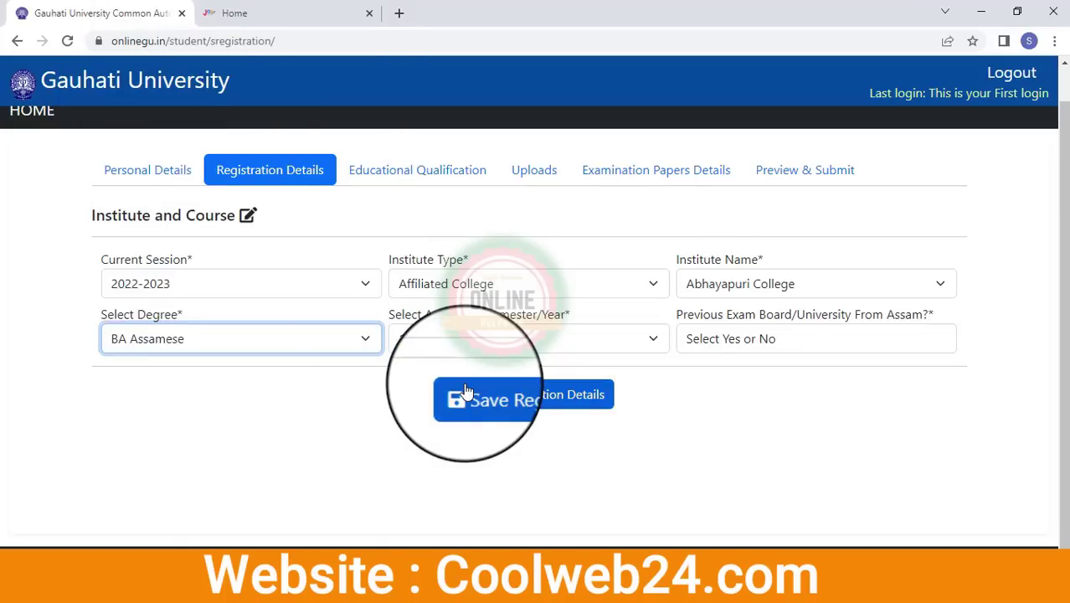
left_click(534, 348)
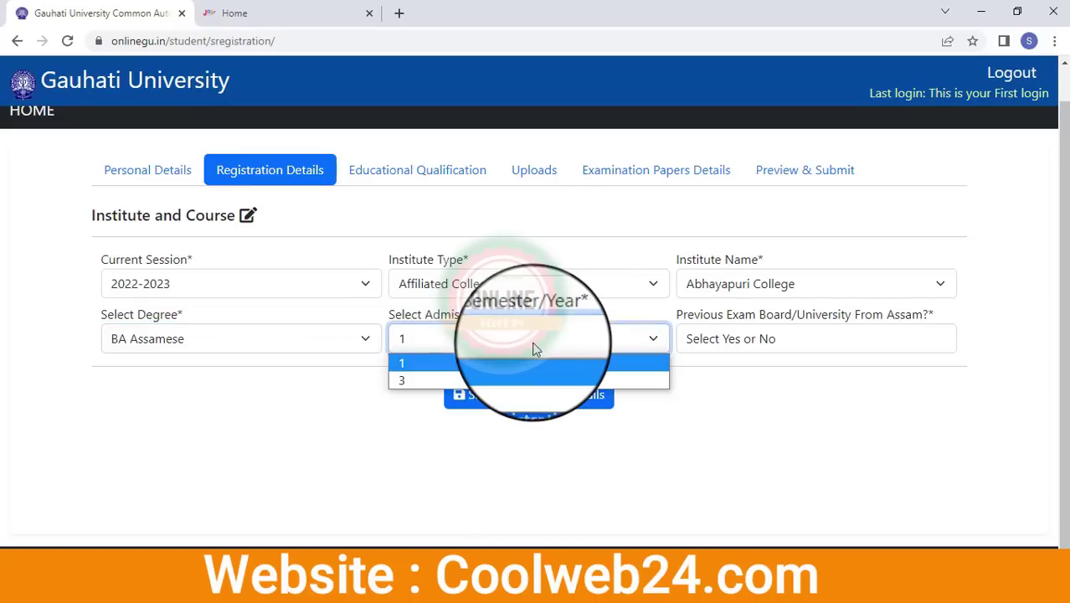
left_click(414, 363)
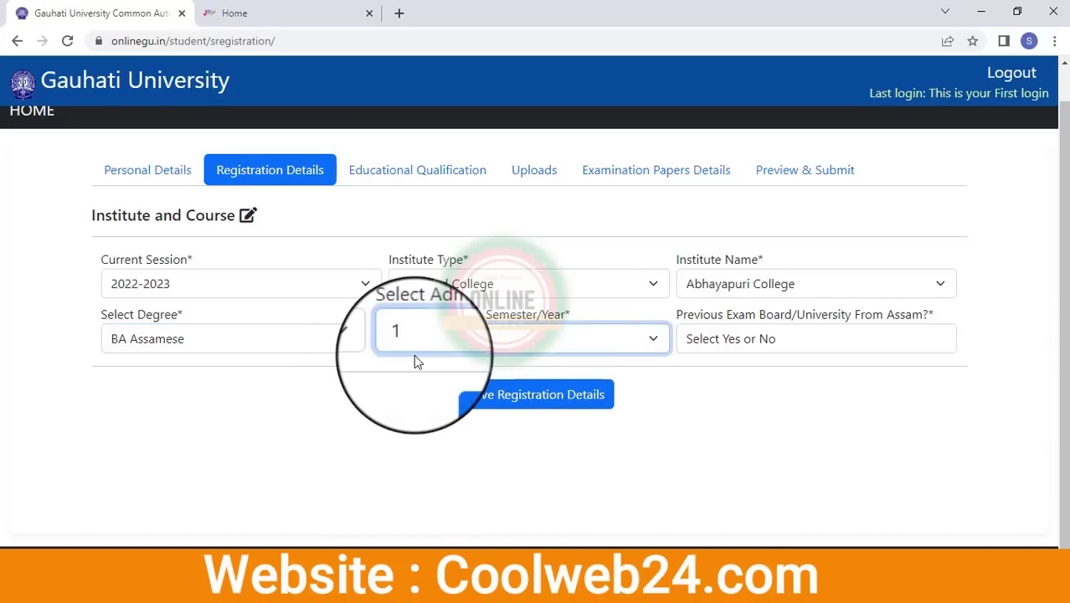
Step: Answer Yes to the previous exam board being from Assam and save the registration details
left_click(790, 340)
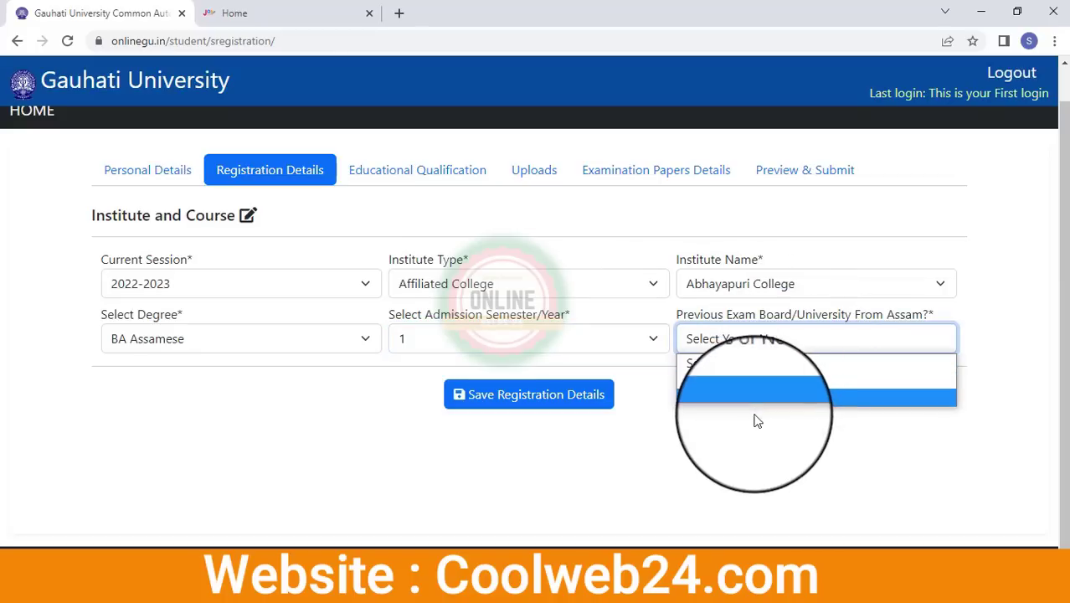
left_click(721, 381)
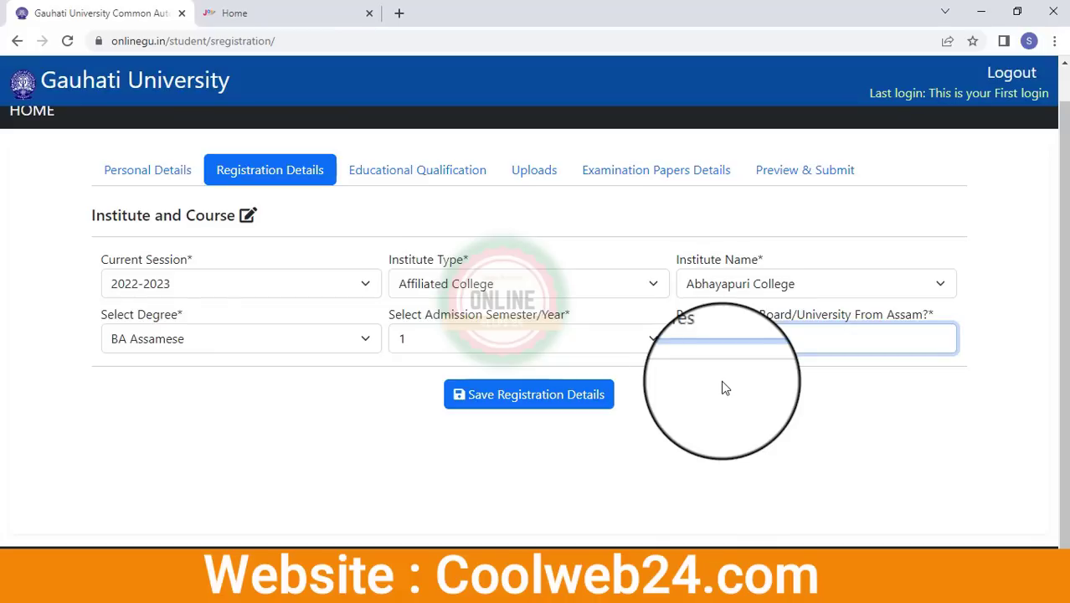
type("Yes")
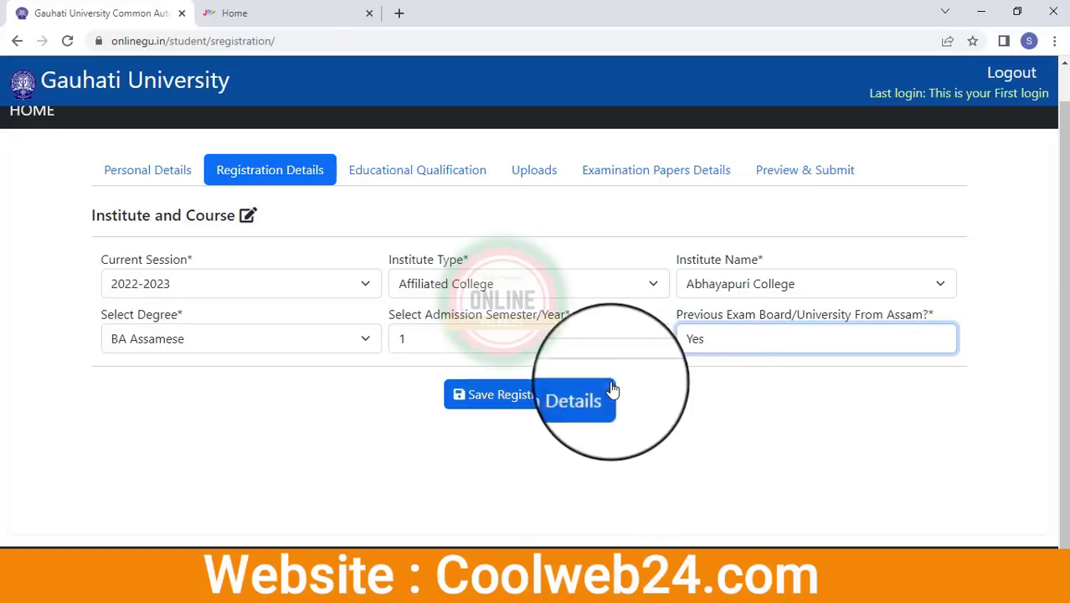
left_click(536, 404)
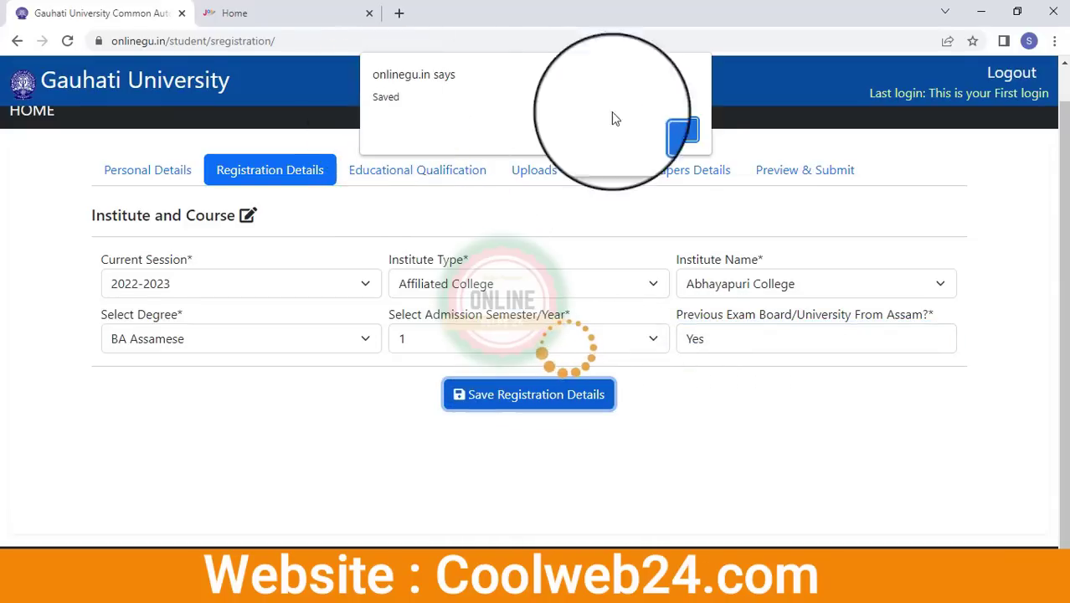
left_click(675, 131)
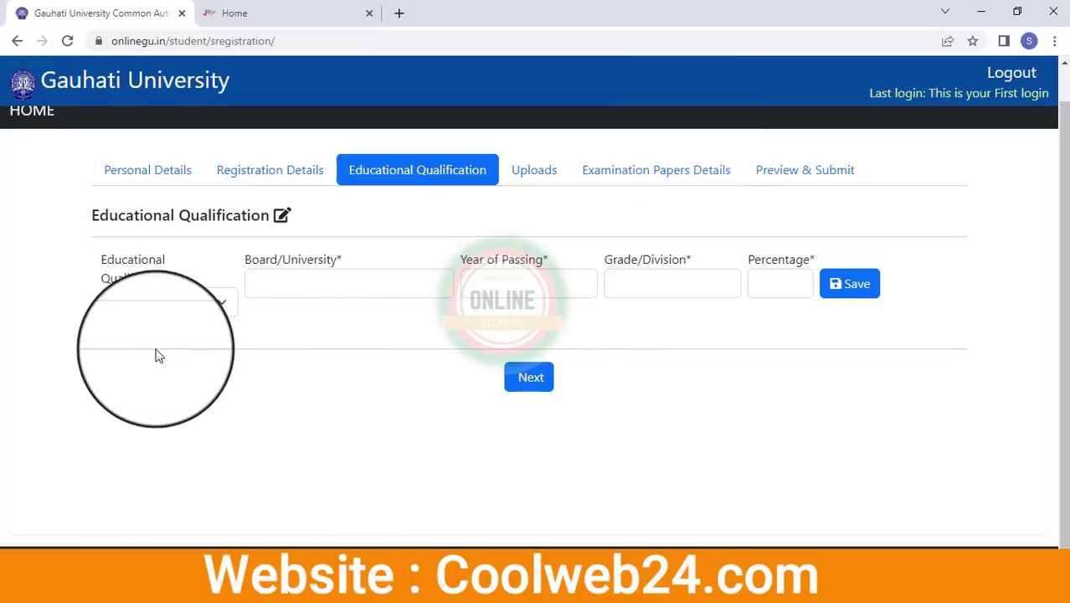
Step: Choose HS/12th or Equivalent as the educational qualification and enter AHSEC as the board
left_click(219, 305)
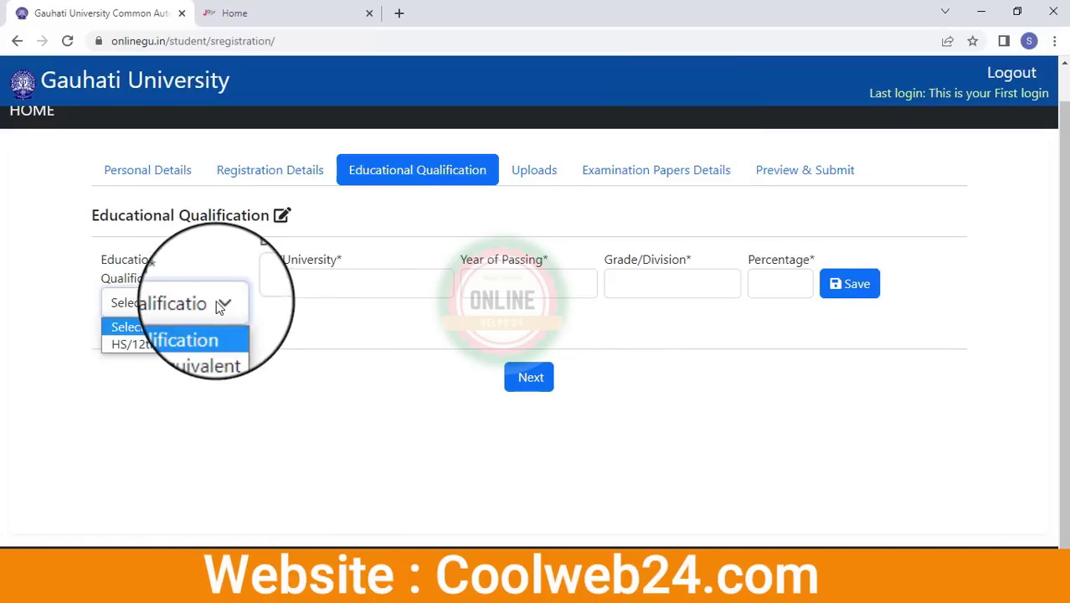
left_click(183, 351)
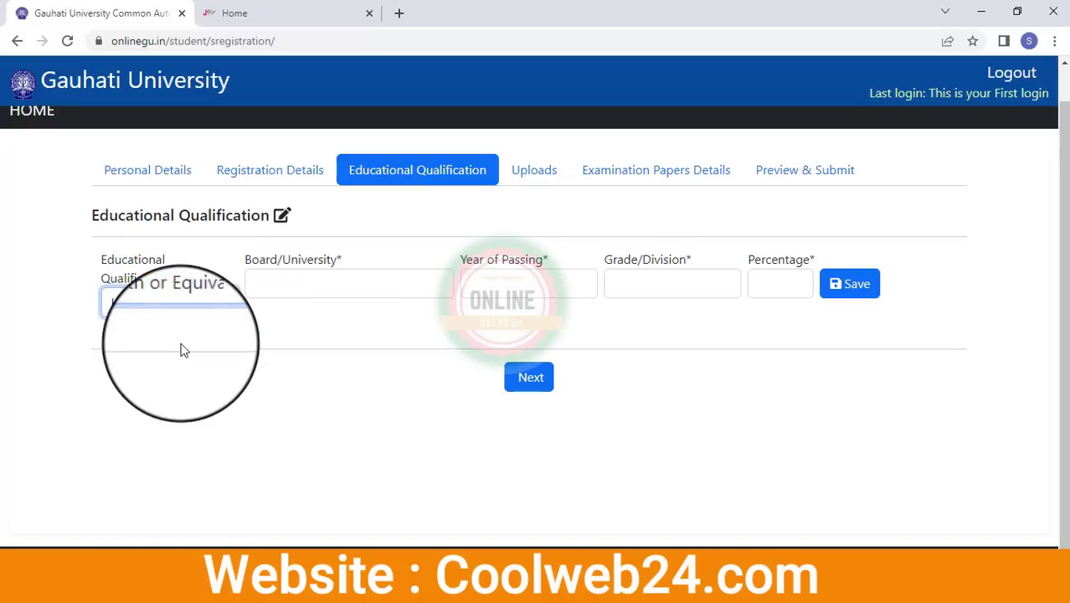
left_click(287, 284)
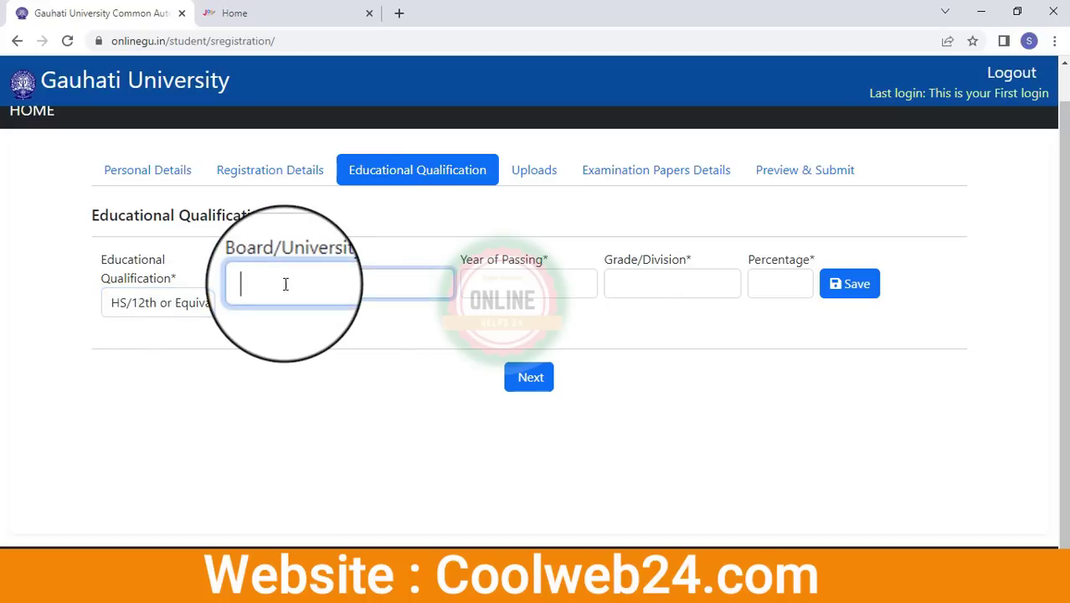
type("AHSEC")
Step: Enter 2022 as the year of passing, 1ST DIVISION as the grade and 60 as the percentage, and continue to the uploads section
left_click(486, 284)
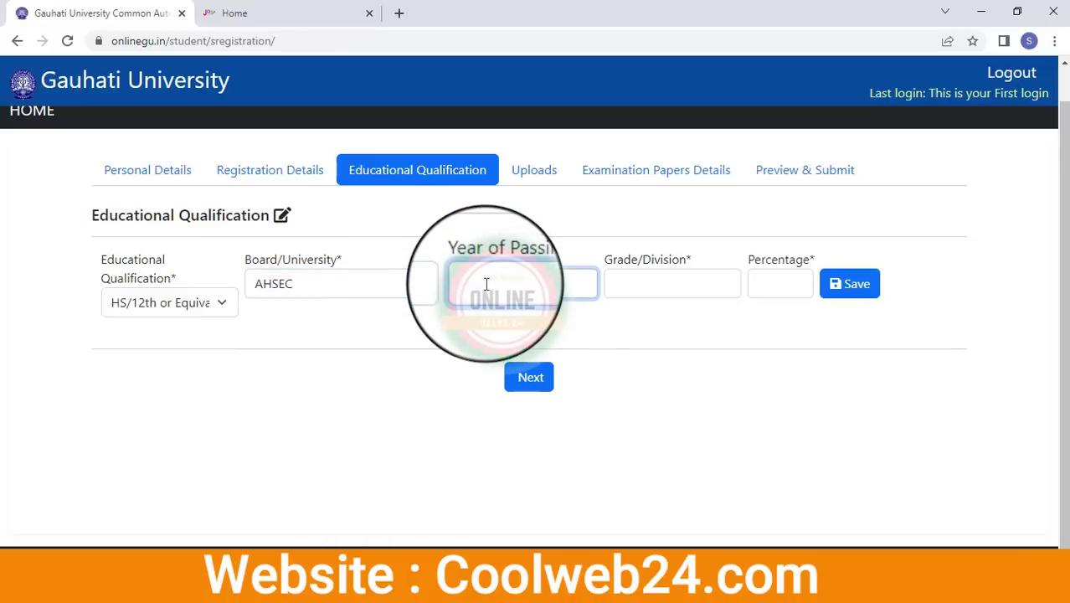
type("2021")
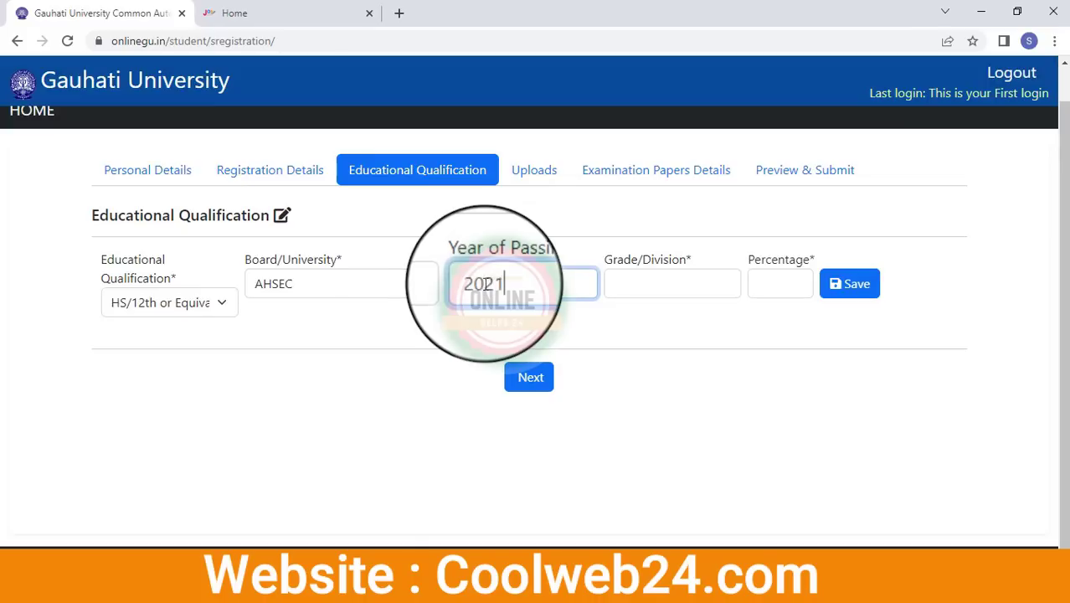
key("BackSpace")
type("2")
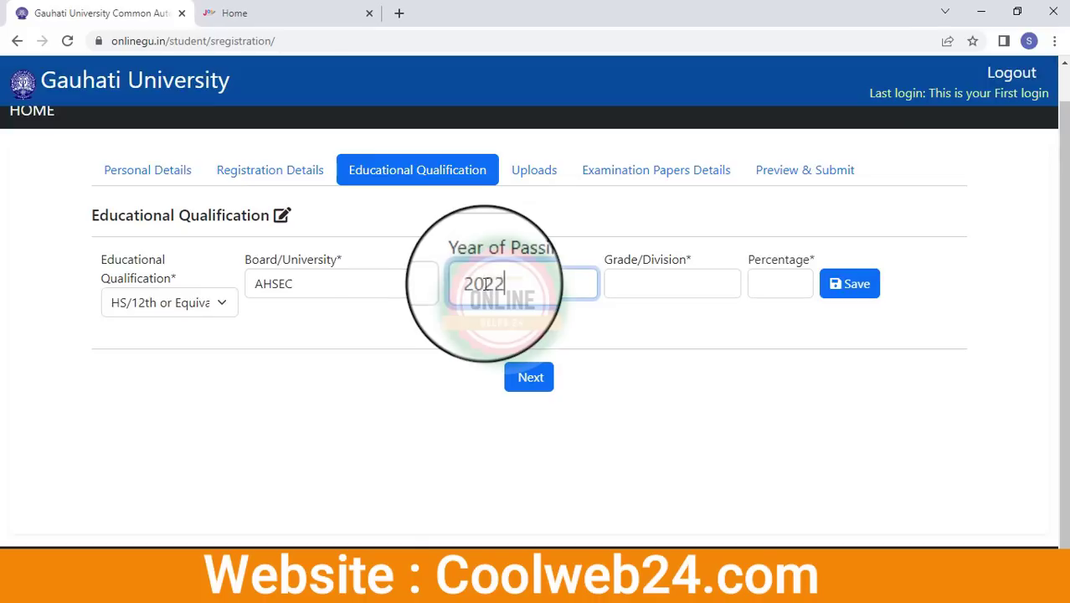
left_click(623, 284)
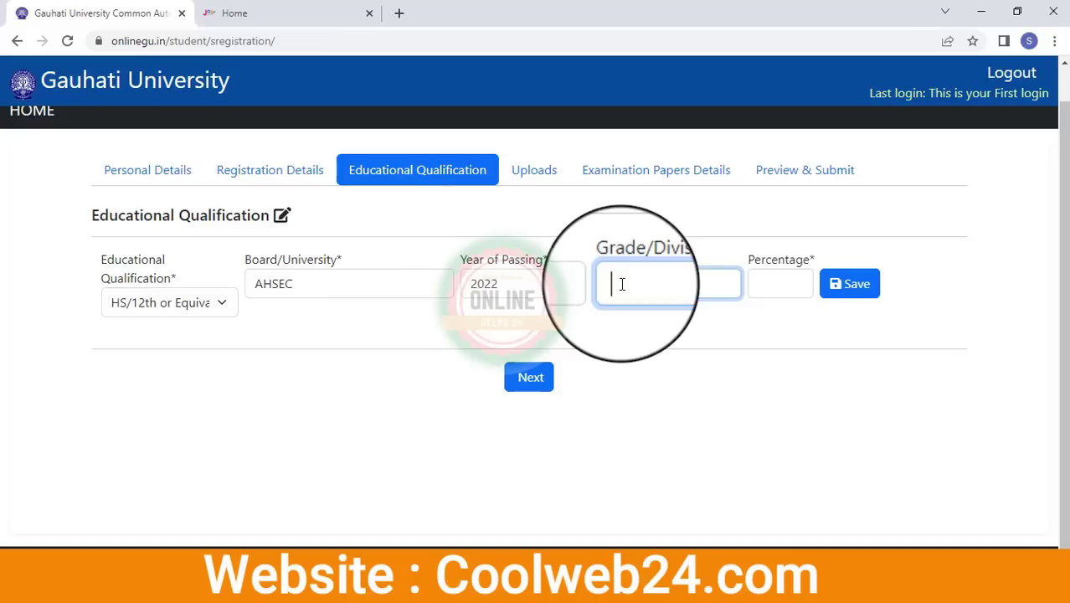
left_click(775, 297)
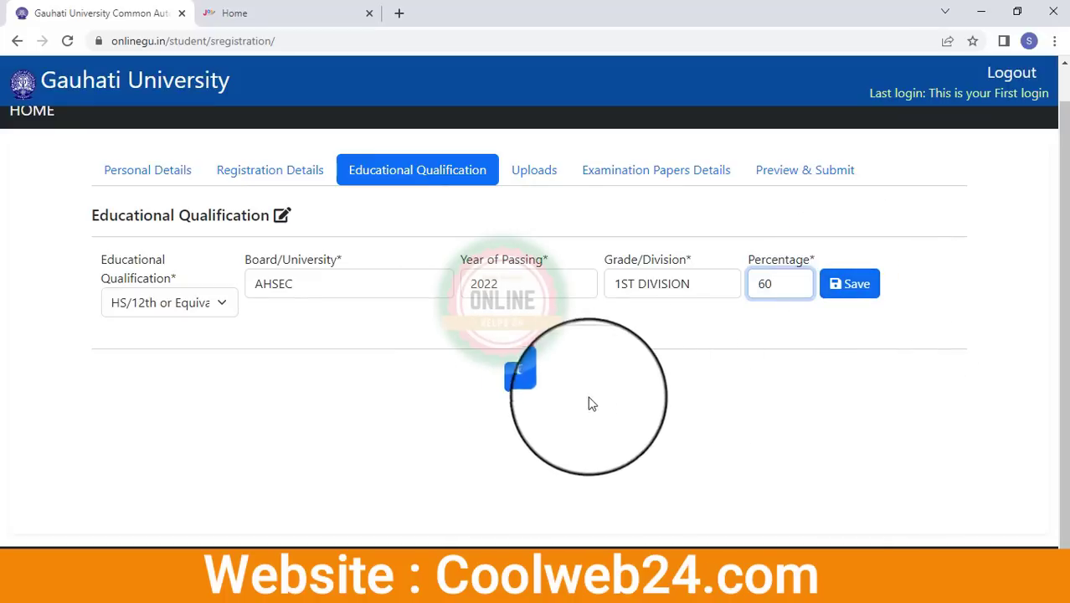
left_click(529, 382)
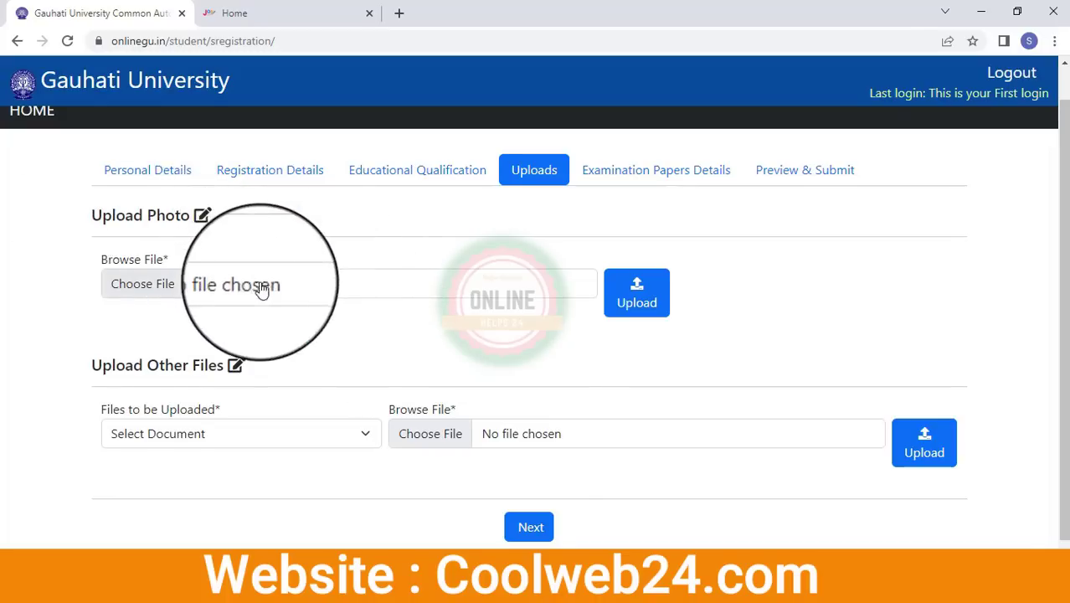
Step: Try to upload 01 1.jpg as the 10th admit or other government document for age proof
scroll(167, 368, "down", 1)
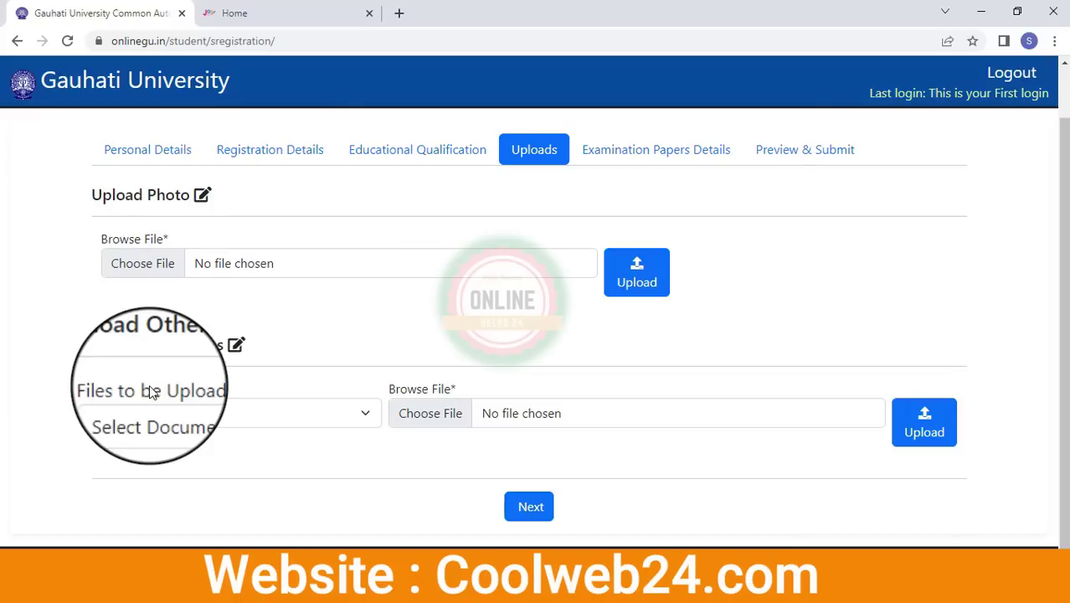
left_click(352, 416)
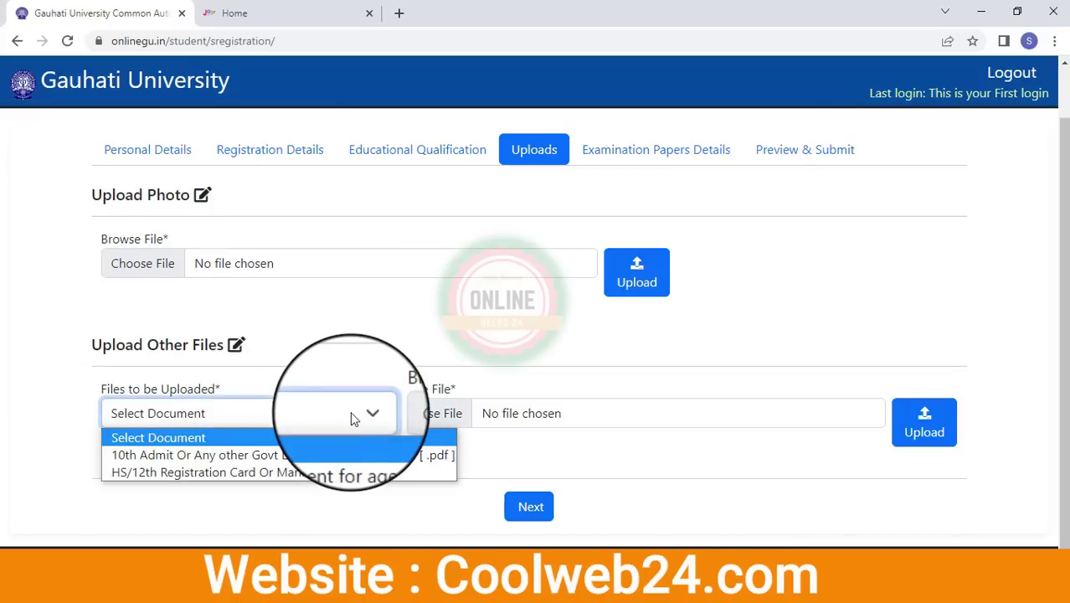
left_click(223, 460)
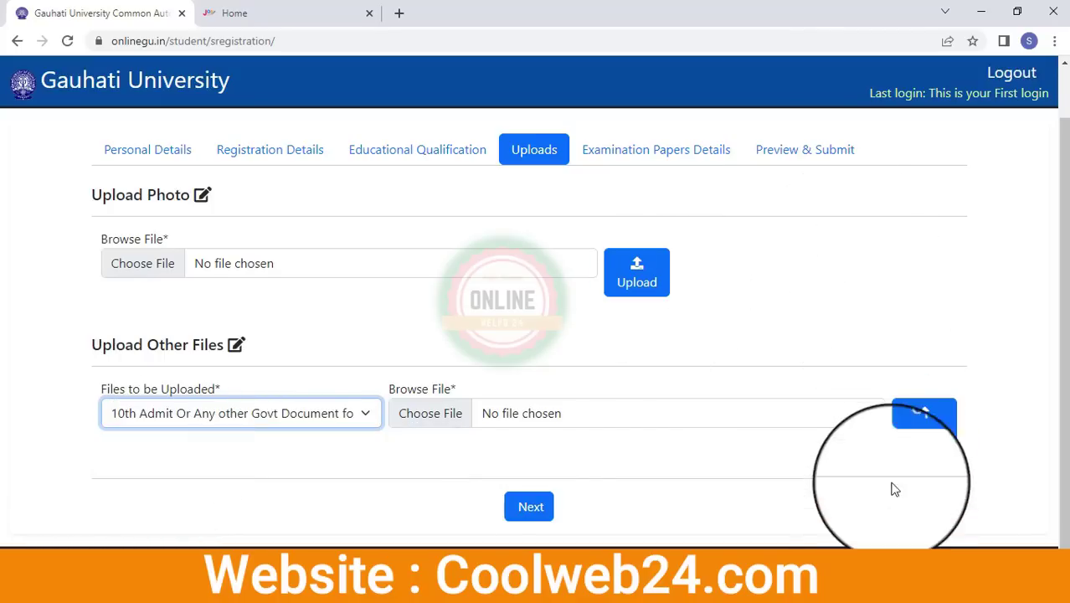
left_click(900, 437)
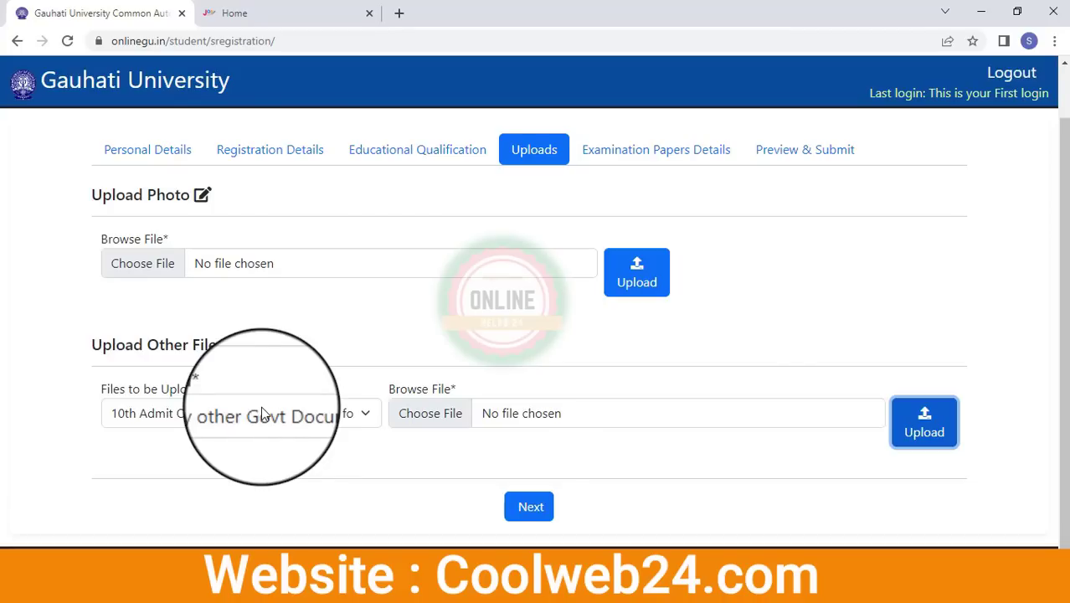
left_click(439, 412)
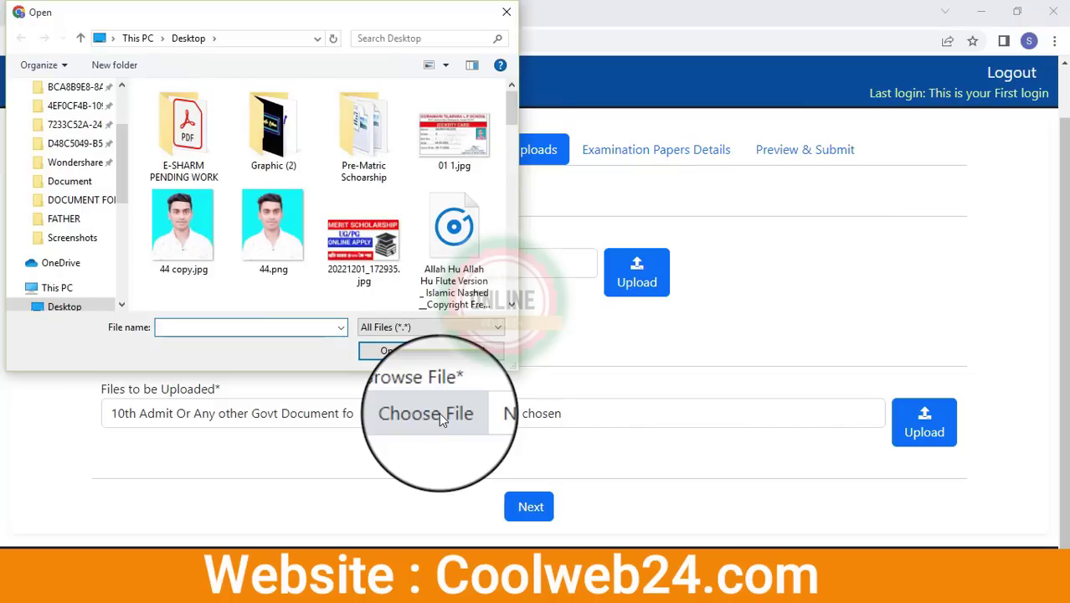
double_click(439, 148)
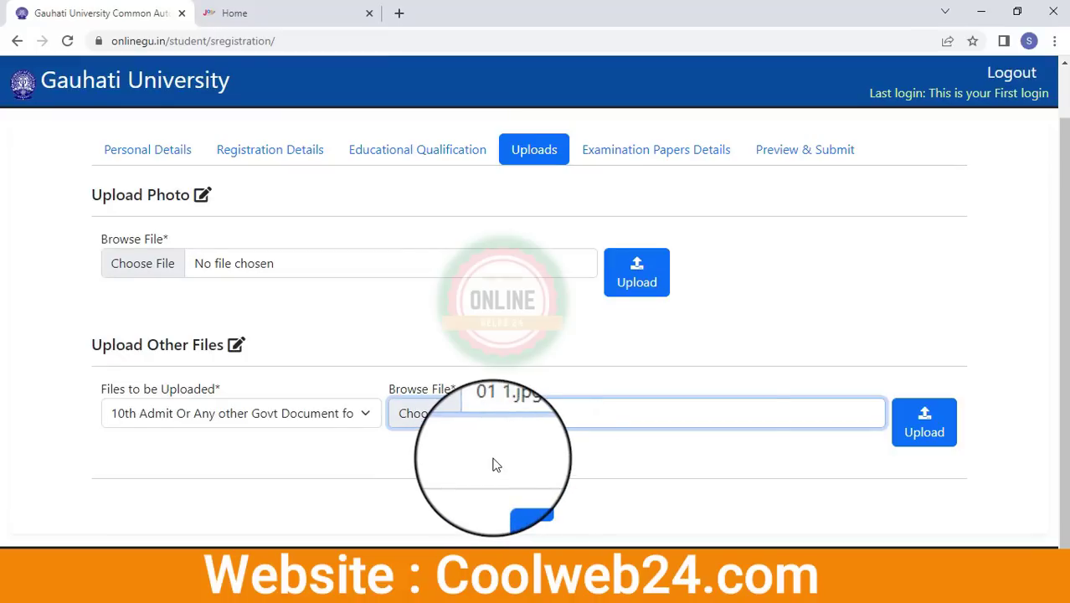
left_click(932, 431)
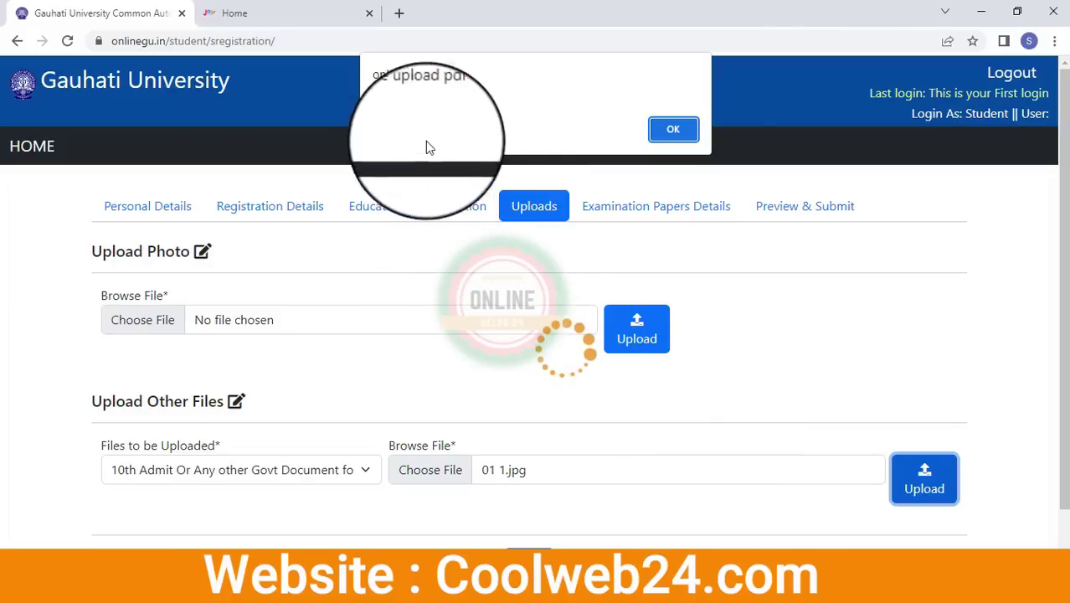
left_click(677, 132)
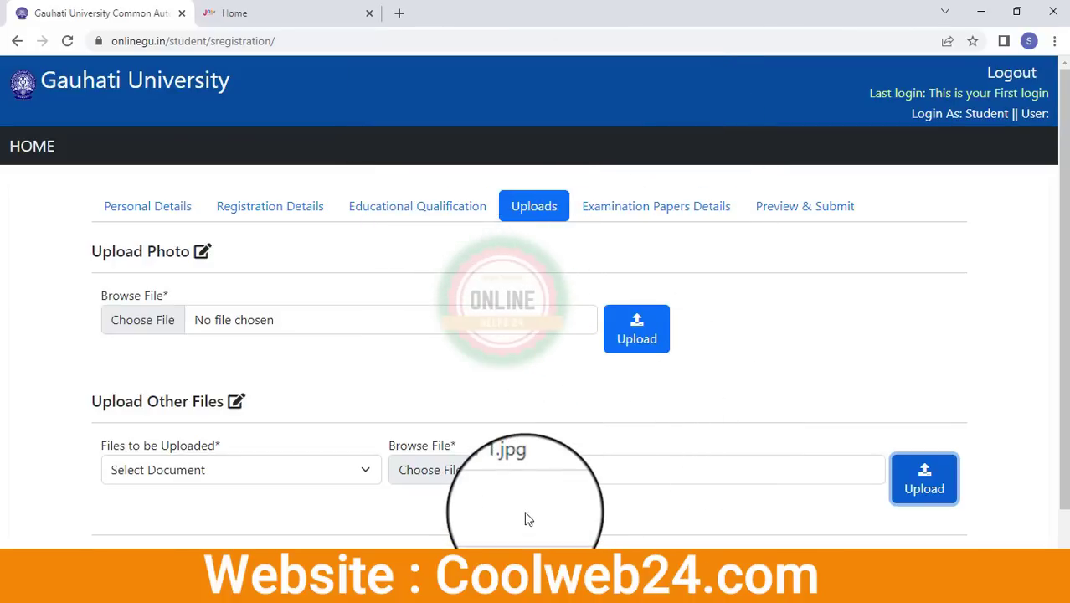
Step: Upload 44 copy.jpg from the Desktop as the student's photo
scroll(519, 445, "down", 1)
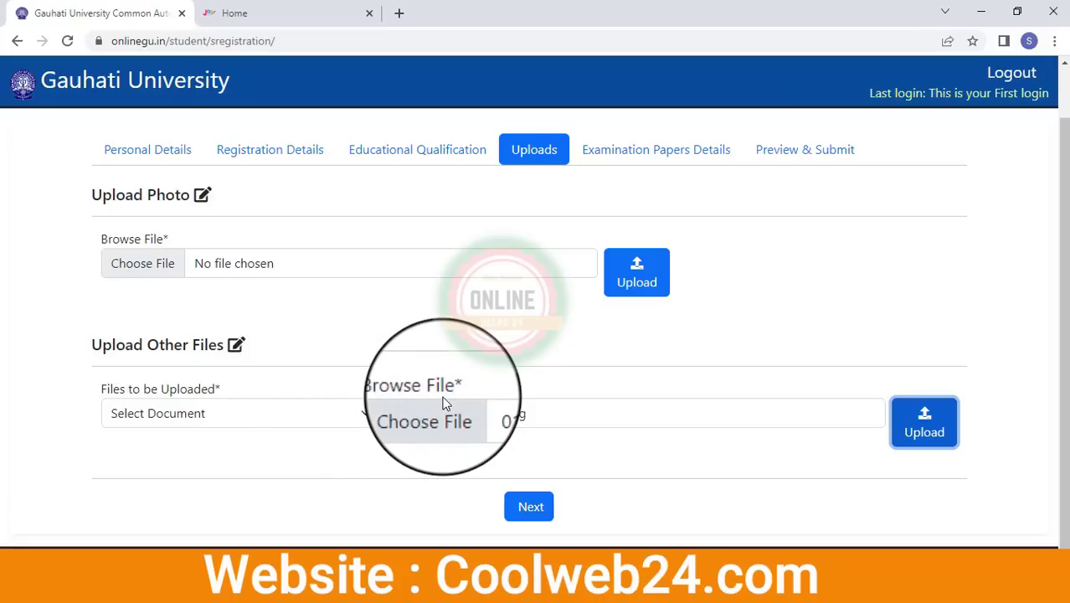
scroll(569, 423, "up", 1)
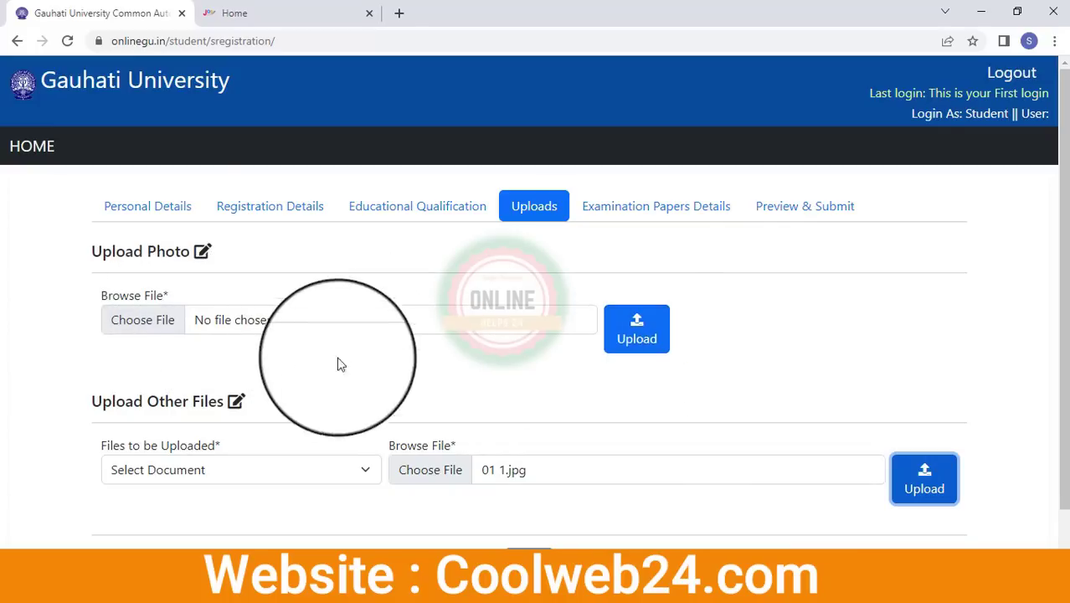
left_click(154, 327)
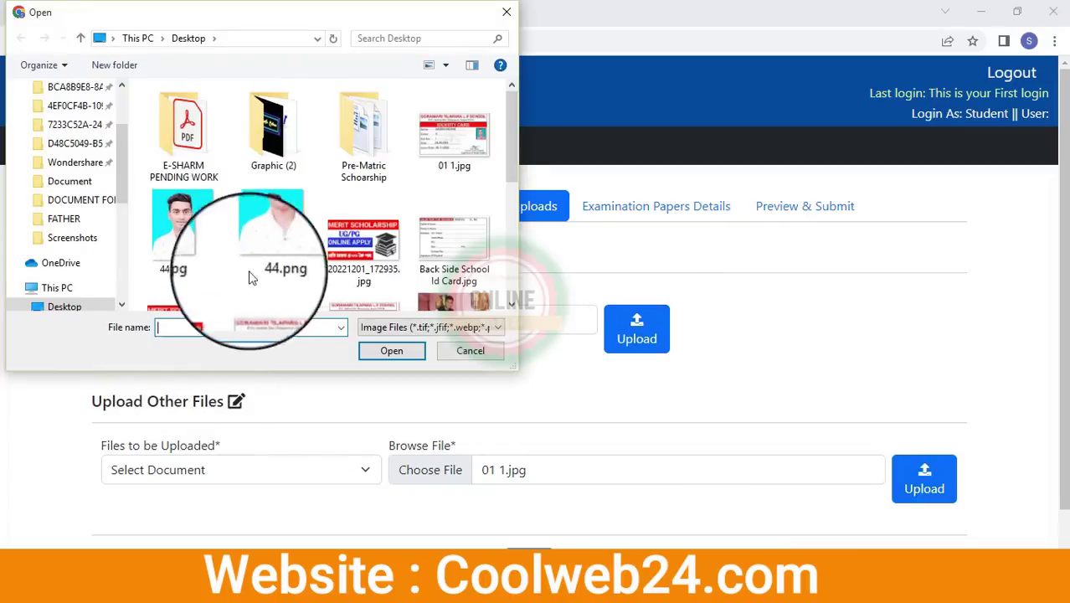
double_click(185, 236)
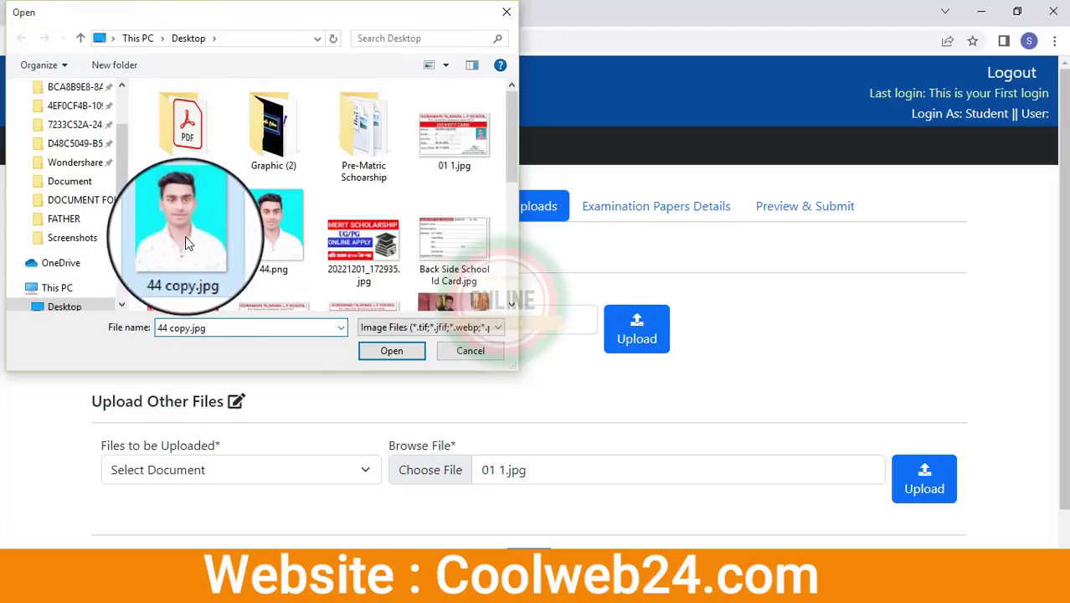
left_click(628, 344)
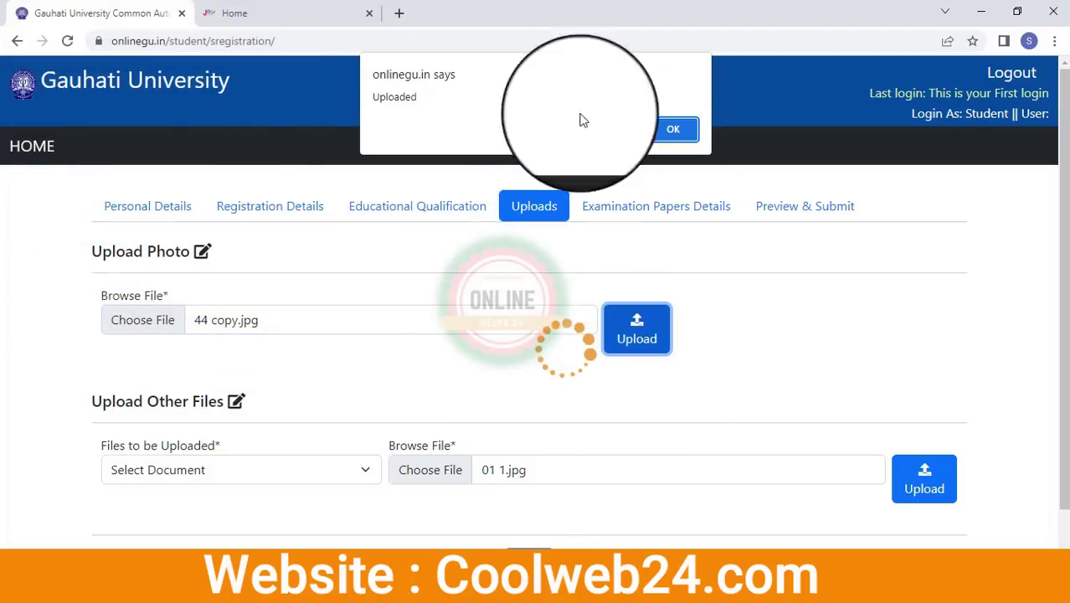
left_click(673, 129)
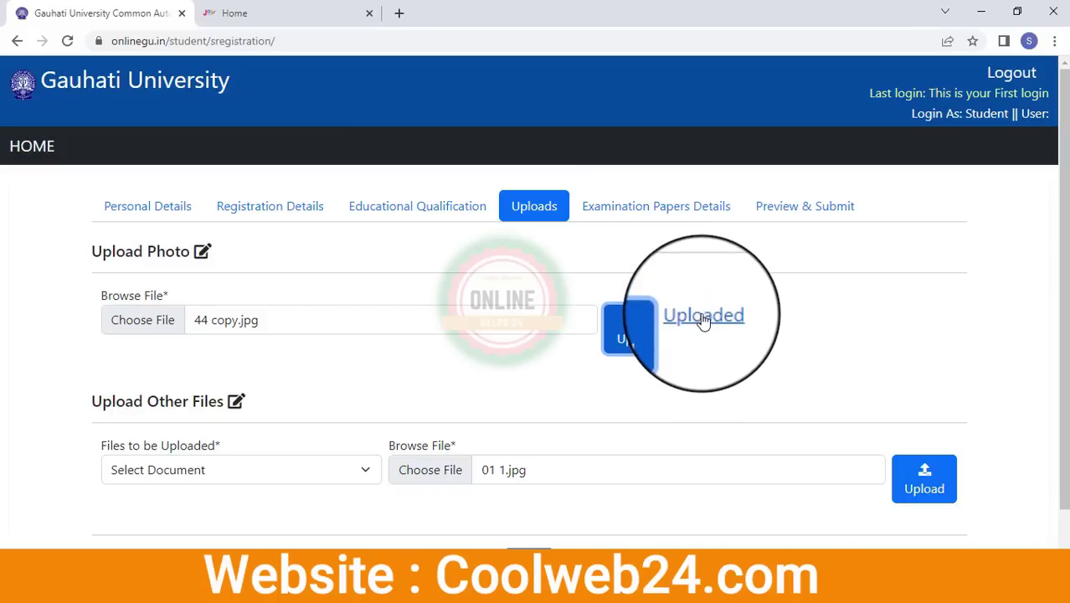
Step: Upload the student's PDF file as the 10th admit or other government document for age proof
scroll(712, 352, "down", 1)
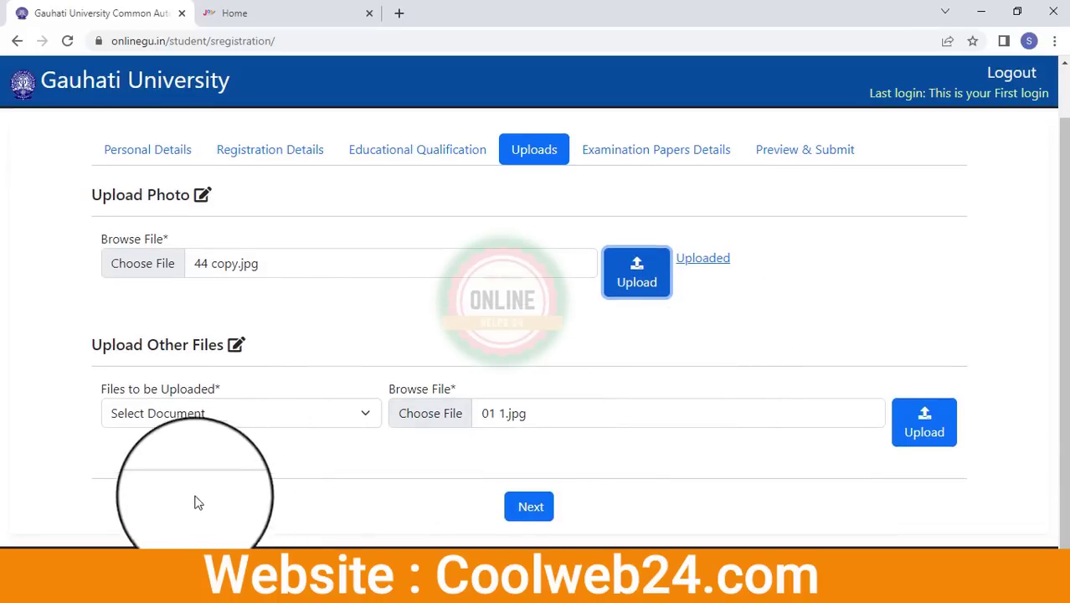
left_click(205, 426)
left_click(176, 452)
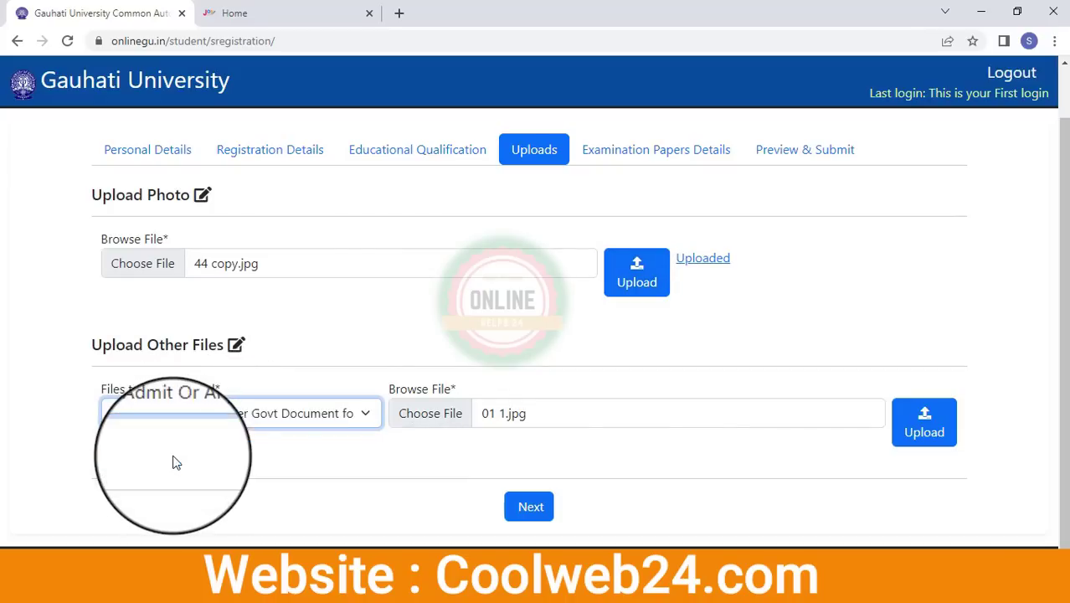
left_click(431, 417)
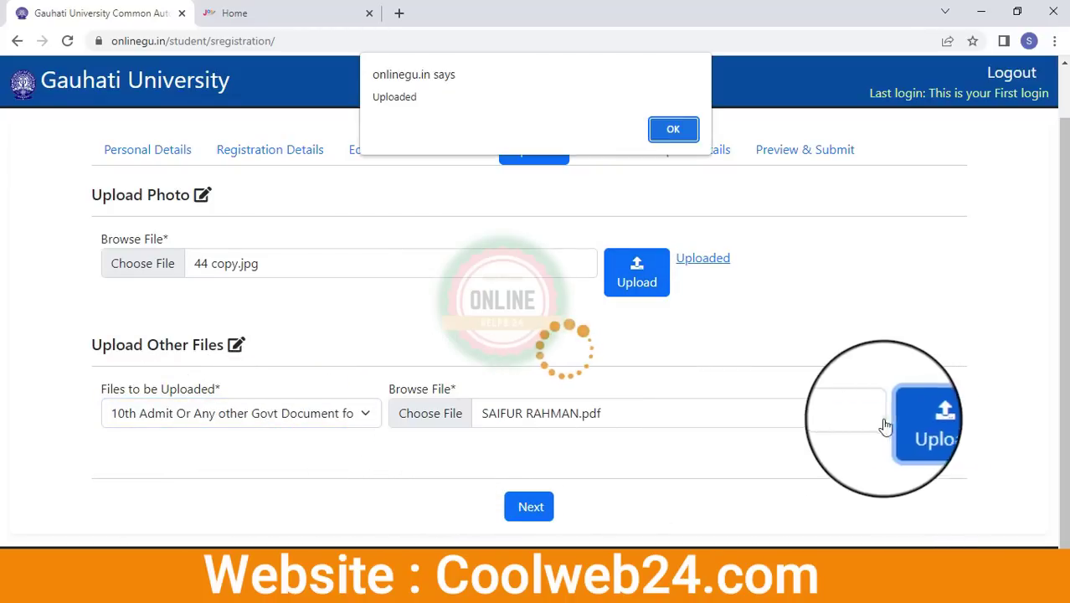
left_click(672, 130)
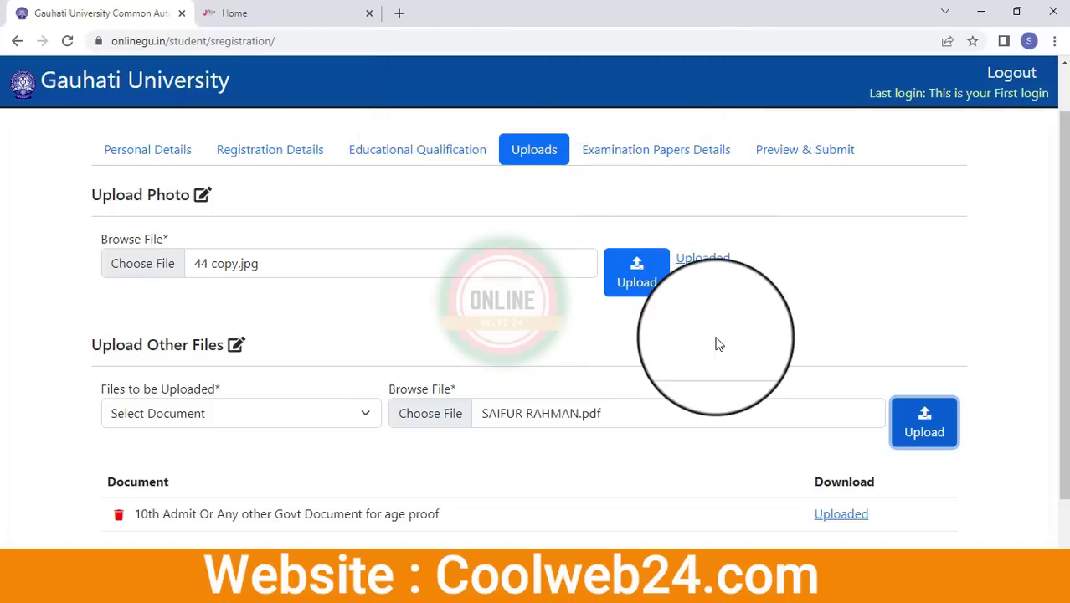
Step: Check the uploaded files and proceed to the examination papers details
scroll(490, 459, "down", 2)
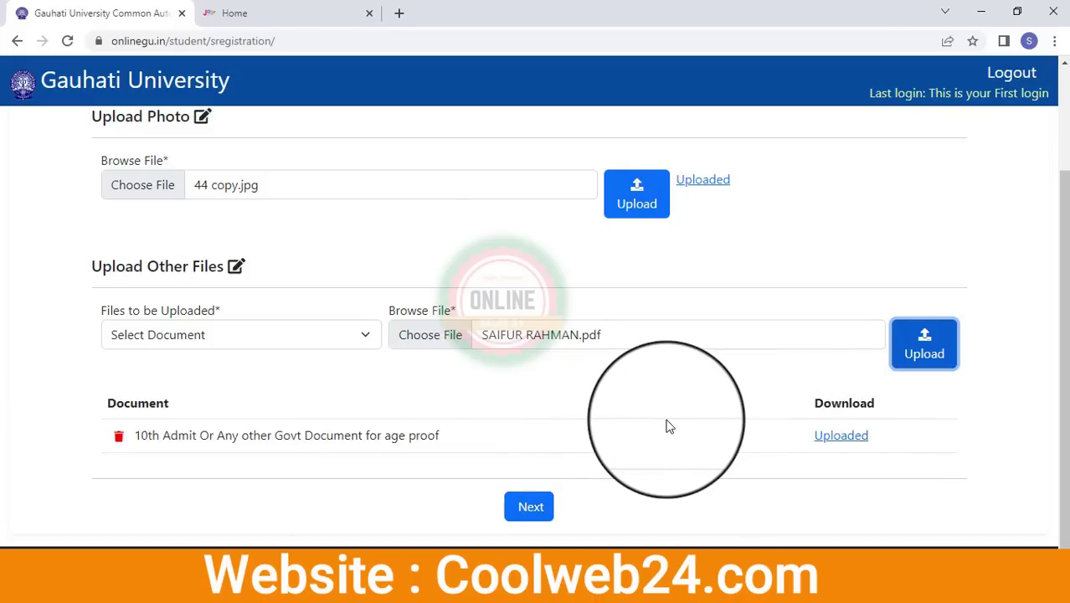
scroll(717, 371, "up", 2)
scroll(641, 417, "down", 2)
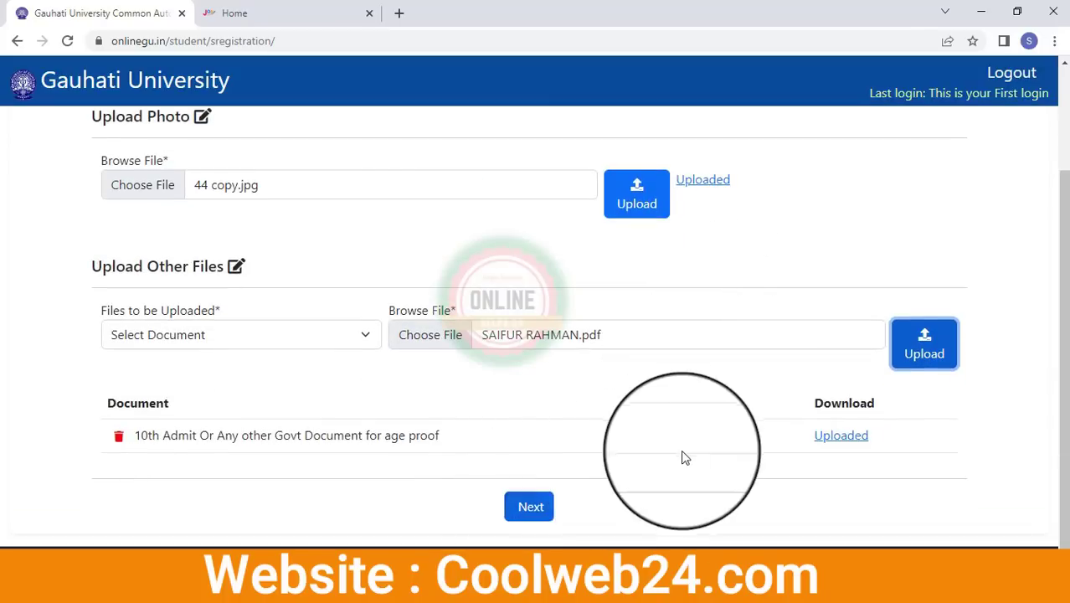
scroll(449, 378, "up", 2)
scroll(490, 330, "down", 1)
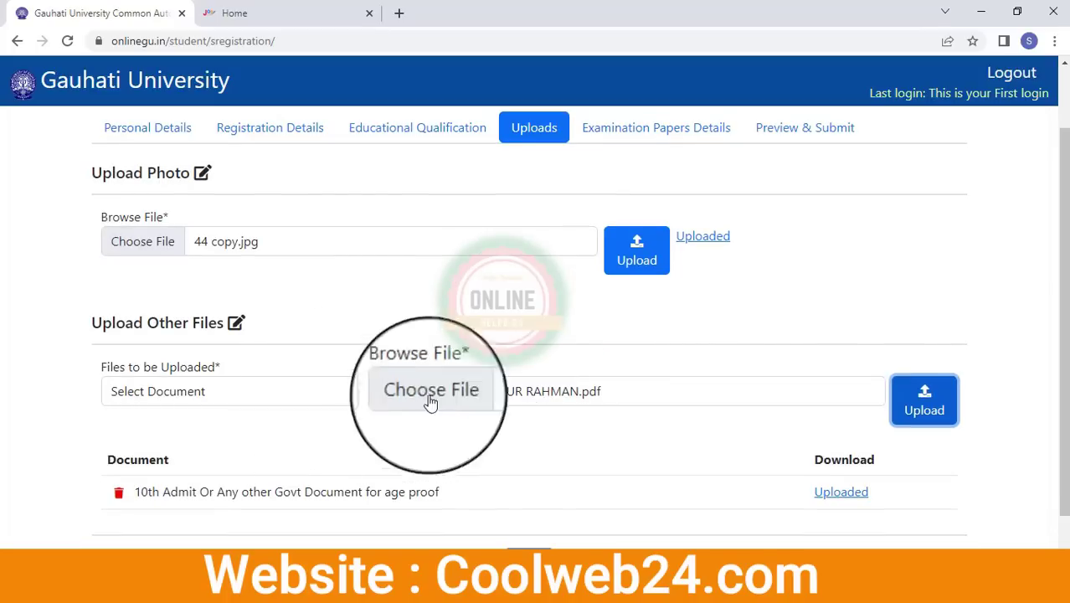
scroll(452, 369, "down", 1)
left_click(530, 507)
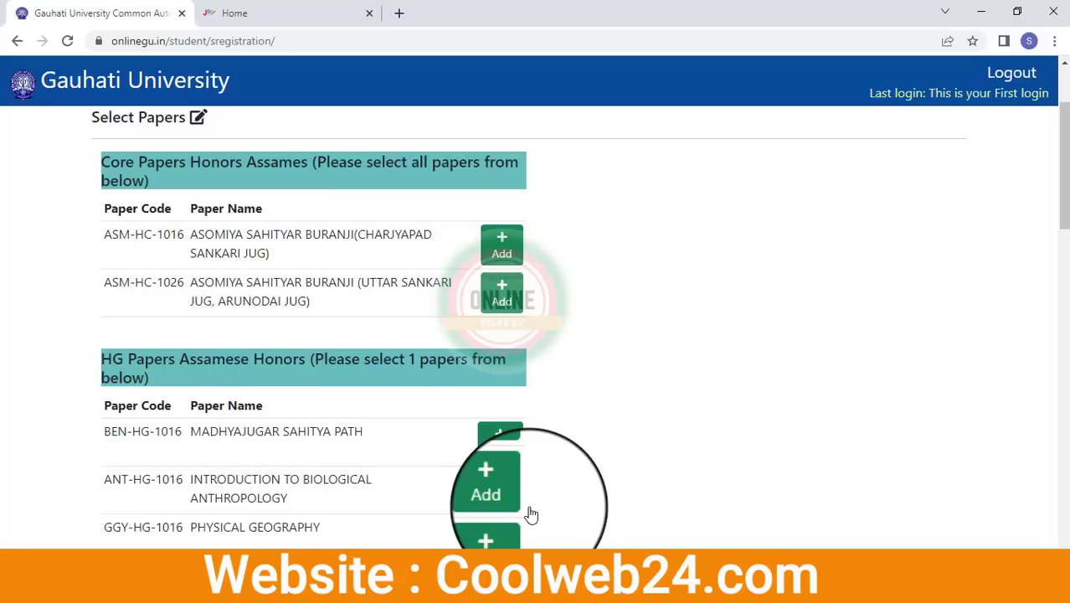
Step: Review the core and HG paper lists and add the core paper ASM-HC-1016 Asomiya Sahityar Buranji (Charjyapad Sankari Jug)
scroll(587, 469, "up", 2)
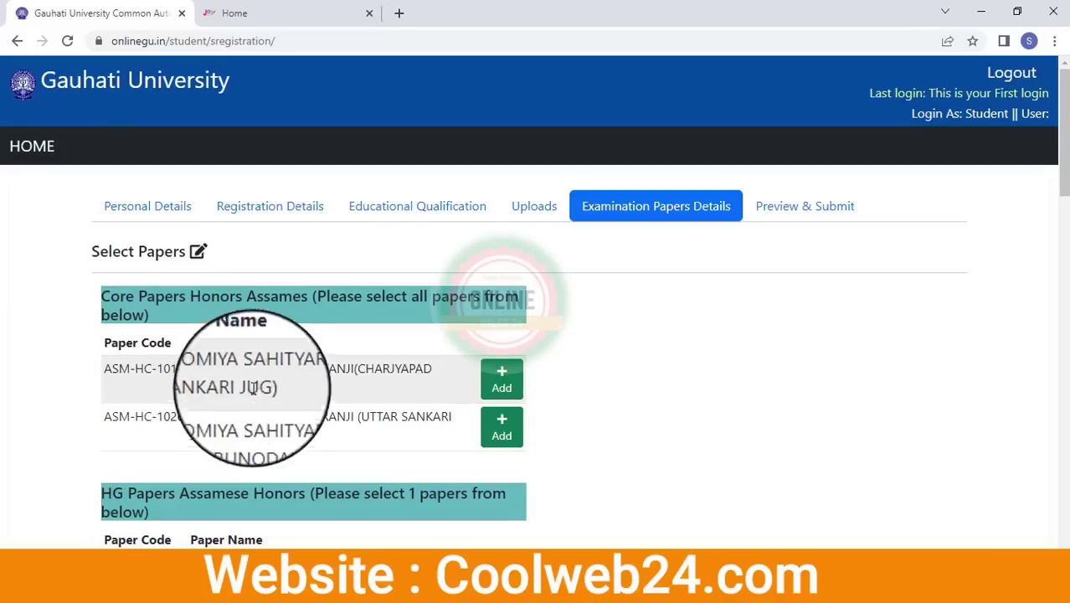
scroll(252, 377, "down", 1)
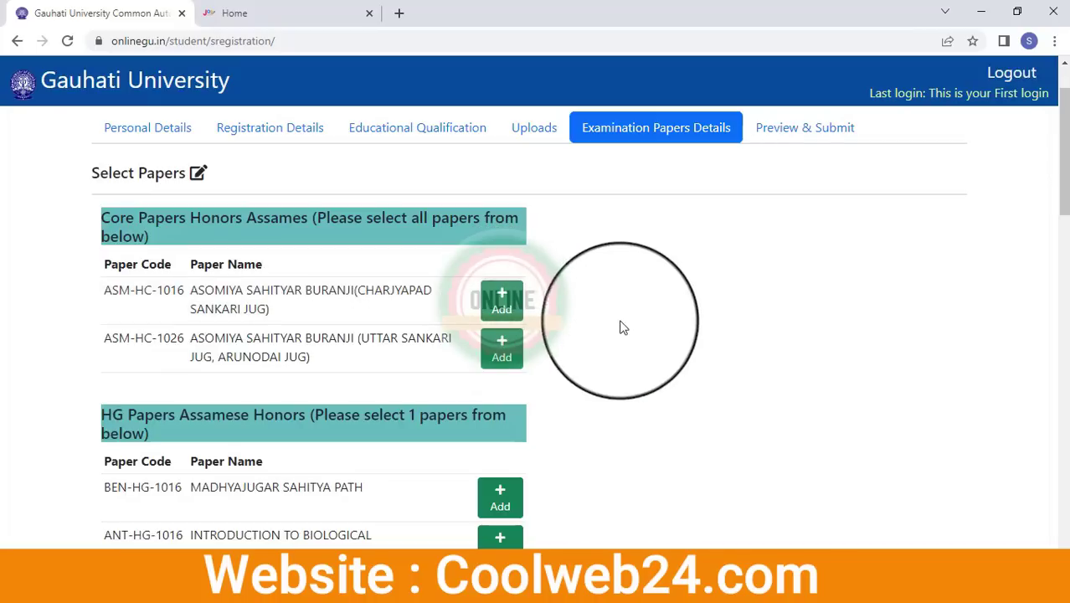
scroll(616, 330, "down", 1)
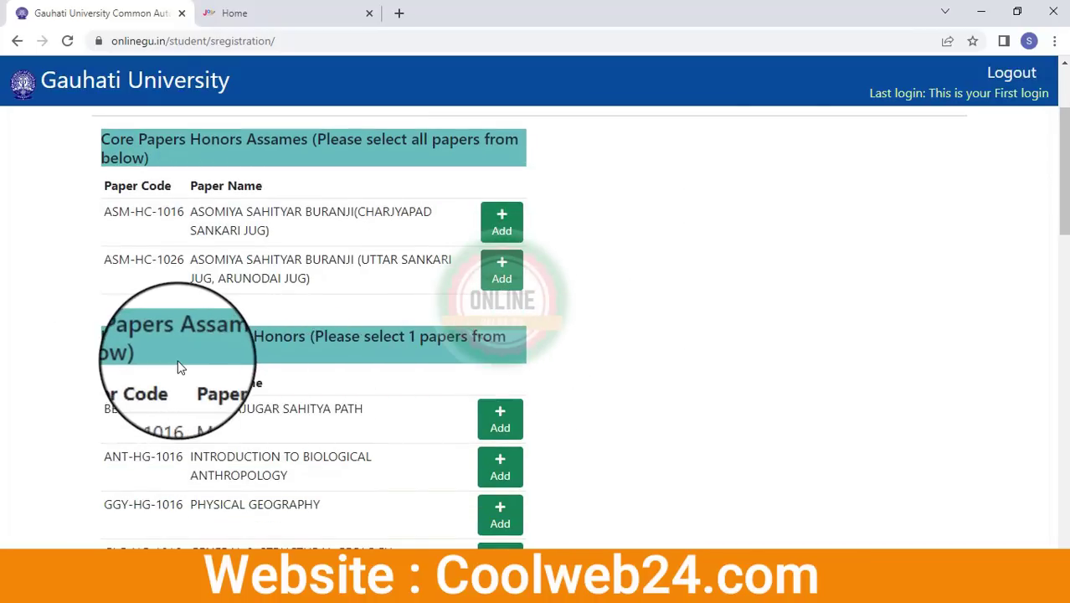
scroll(382, 366, "down", 2)
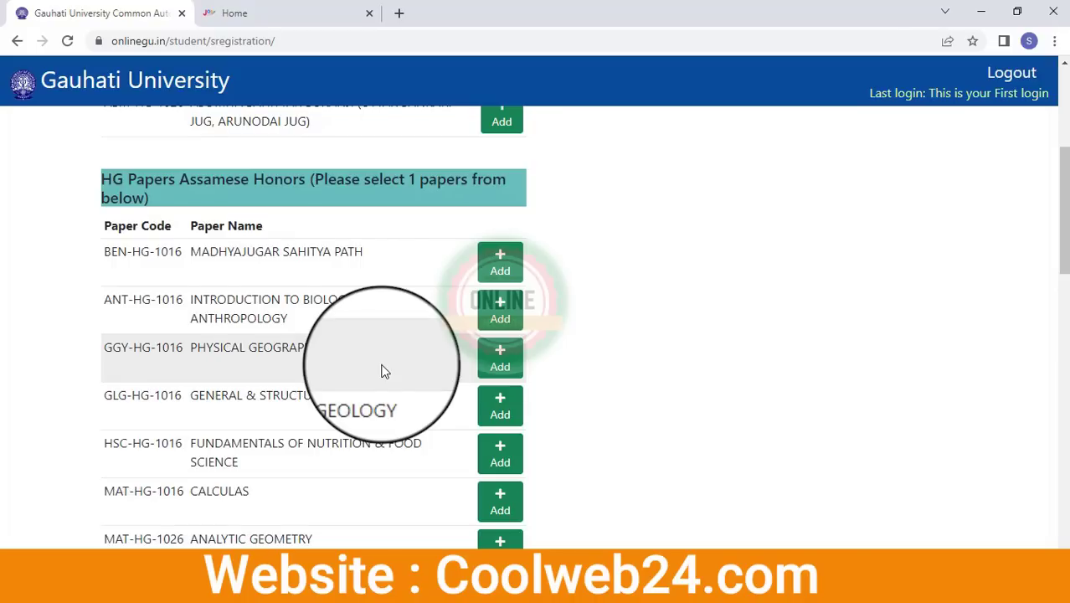
scroll(634, 417, "up", 4)
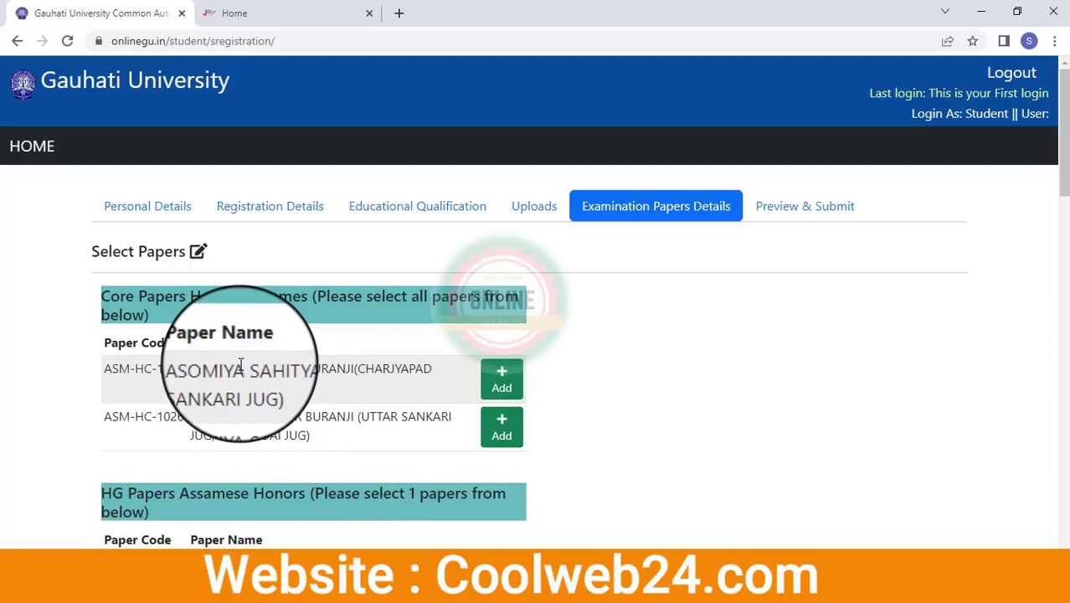
left_click(503, 381)
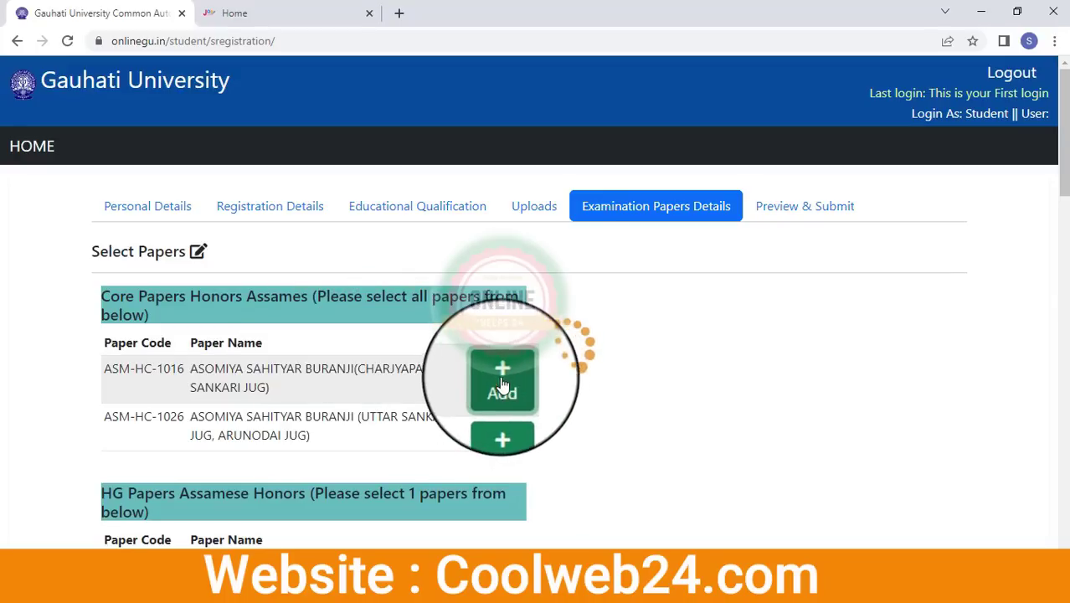
Step: Examine the core, HG and AE paper lists and how many papers each group requires
scroll(394, 432, "down", 2)
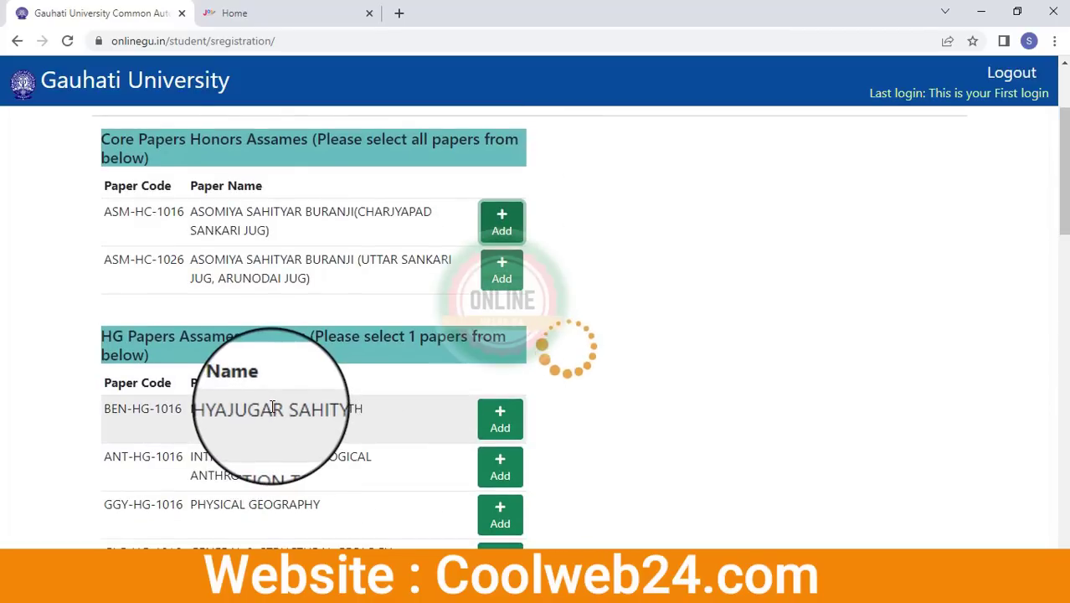
scroll(209, 429, "down", 2)
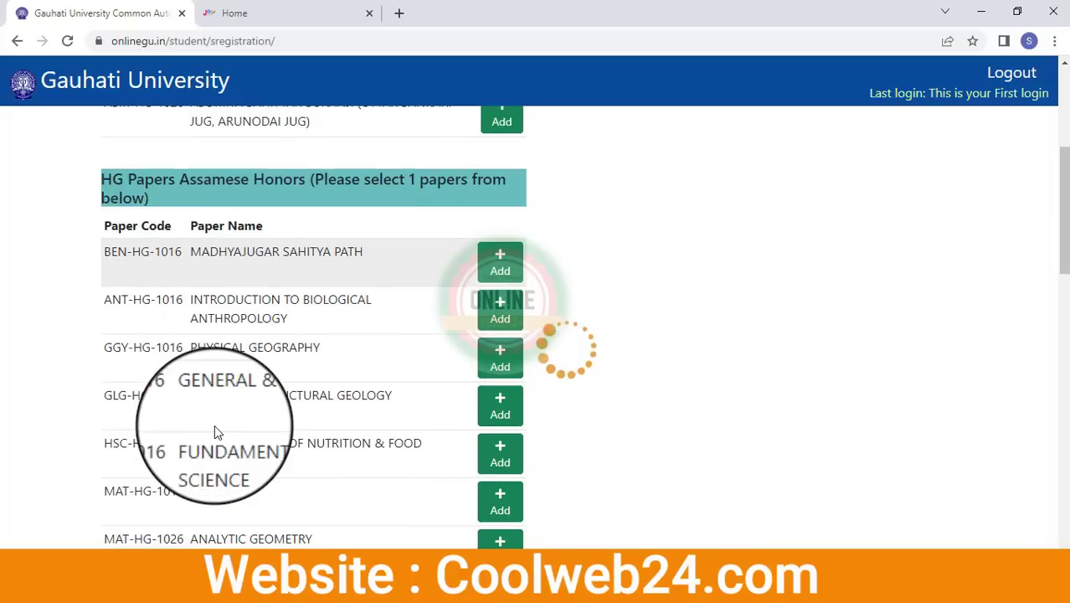
scroll(424, 411, "down", 3)
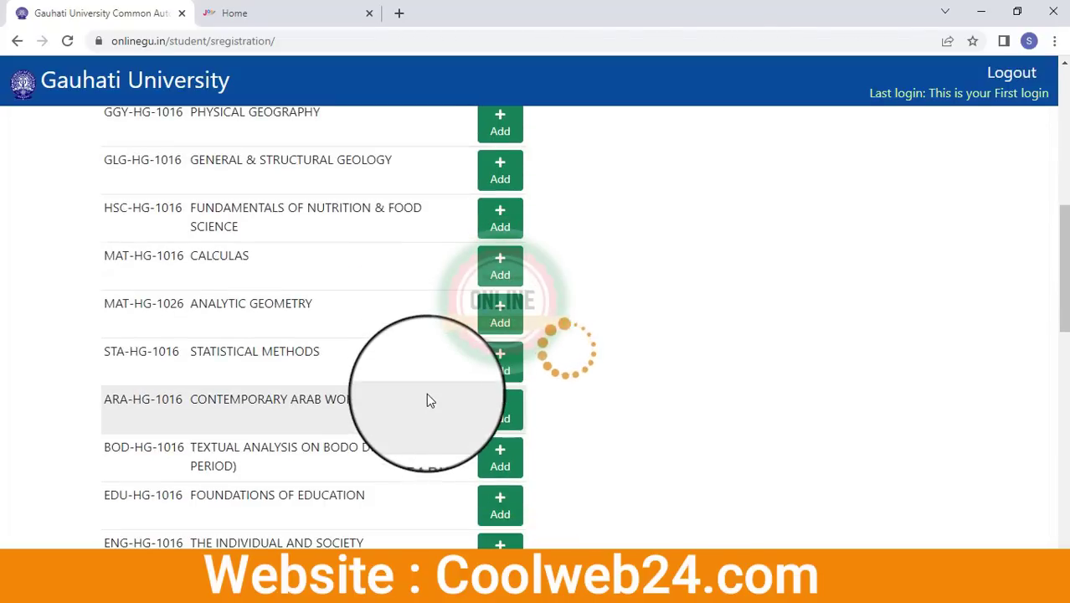
scroll(348, 300, "down", 9)
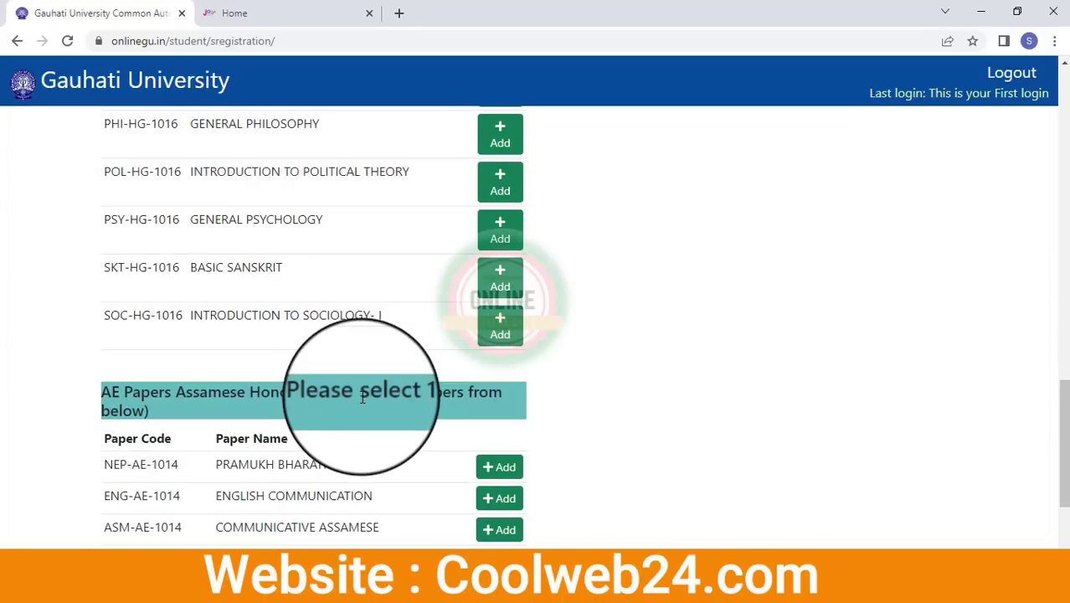
scroll(855, 307, "up", 15)
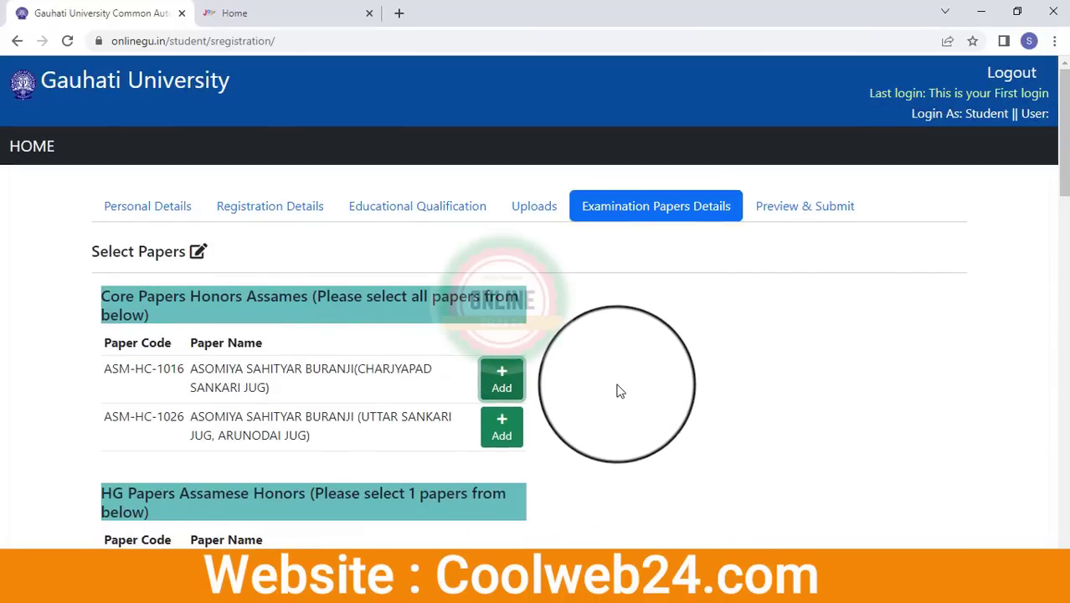
scroll(619, 389, "down", 6)
scroll(619, 369, "down", 8)
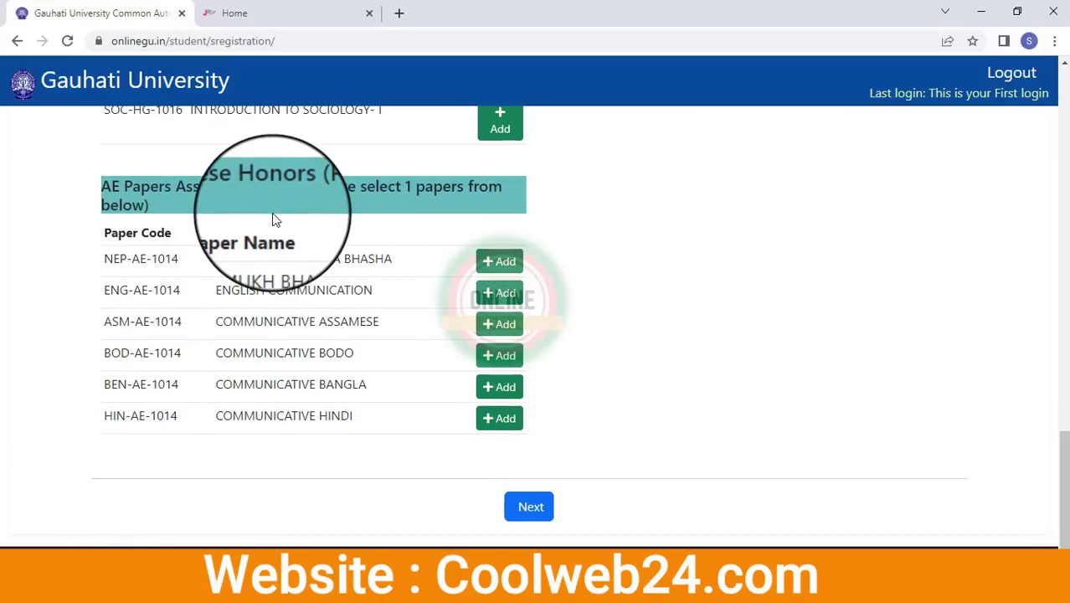
scroll(626, 337, "up", 15)
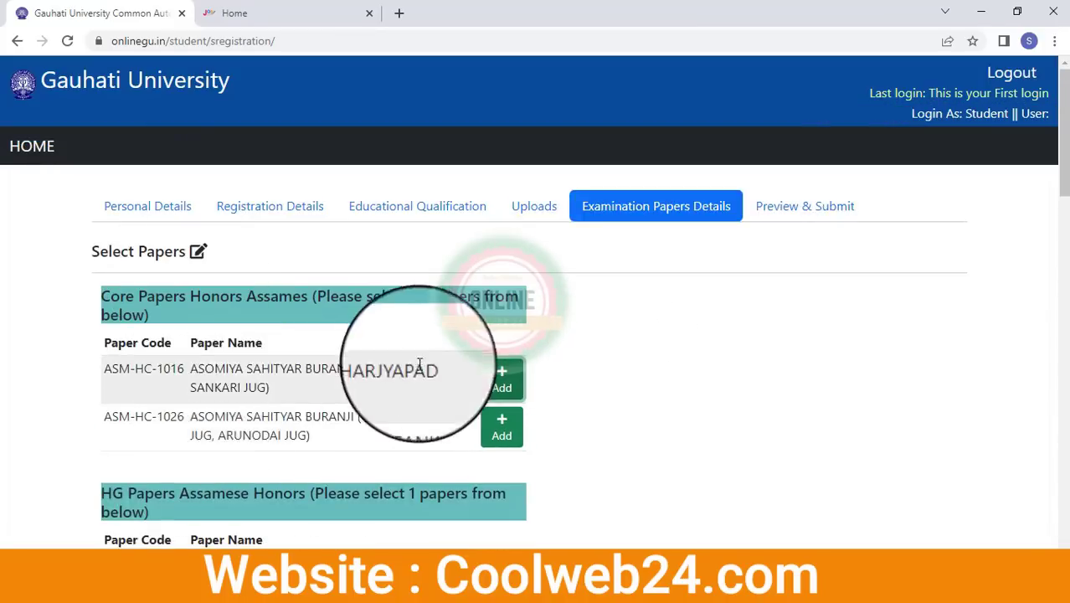
scroll(249, 355, "down", 3)
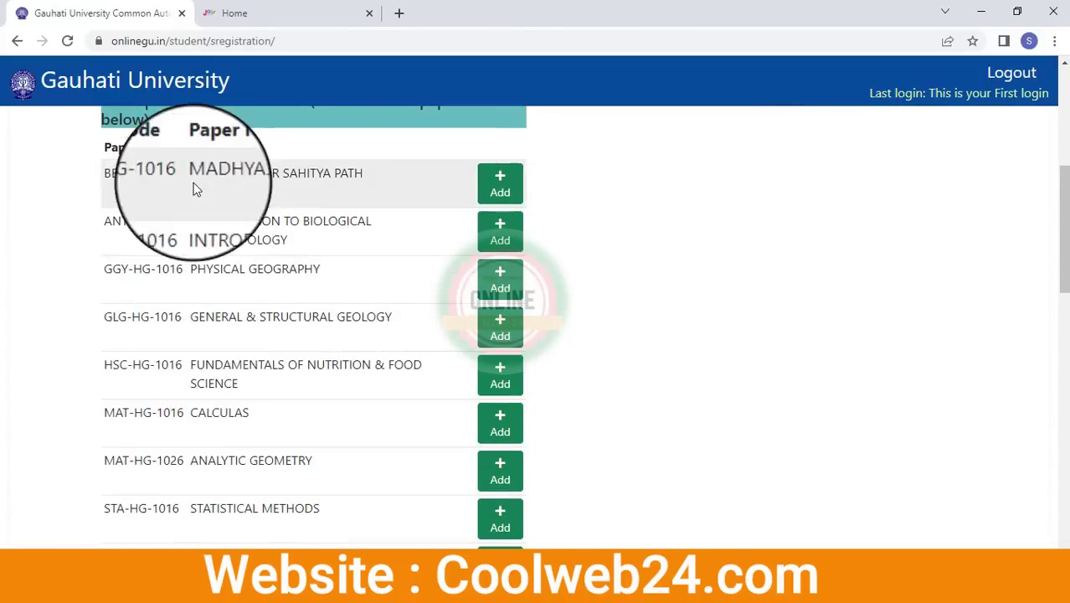
scroll(432, 301, "down", 15)
scroll(557, 317, "down", 1)
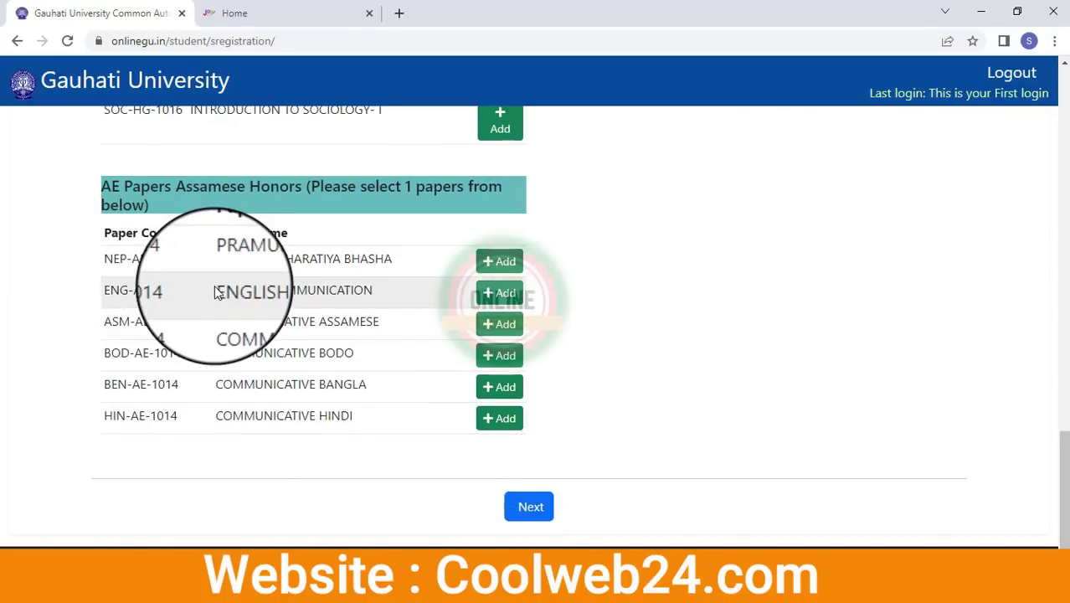
Step: Add the HG paper PER-HG-1016 Applied Persian Grammar and the AE paper BOD-AE-1014 Communicative Bodo
scroll(362, 398, "up", 5)
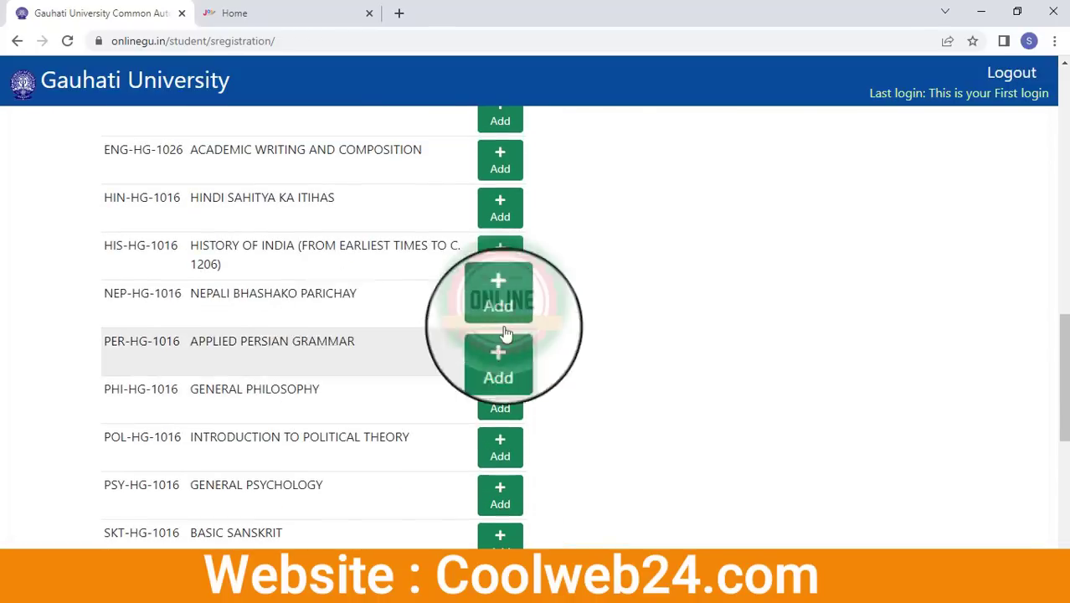
left_click(500, 360)
scroll(500, 360, "up", 1)
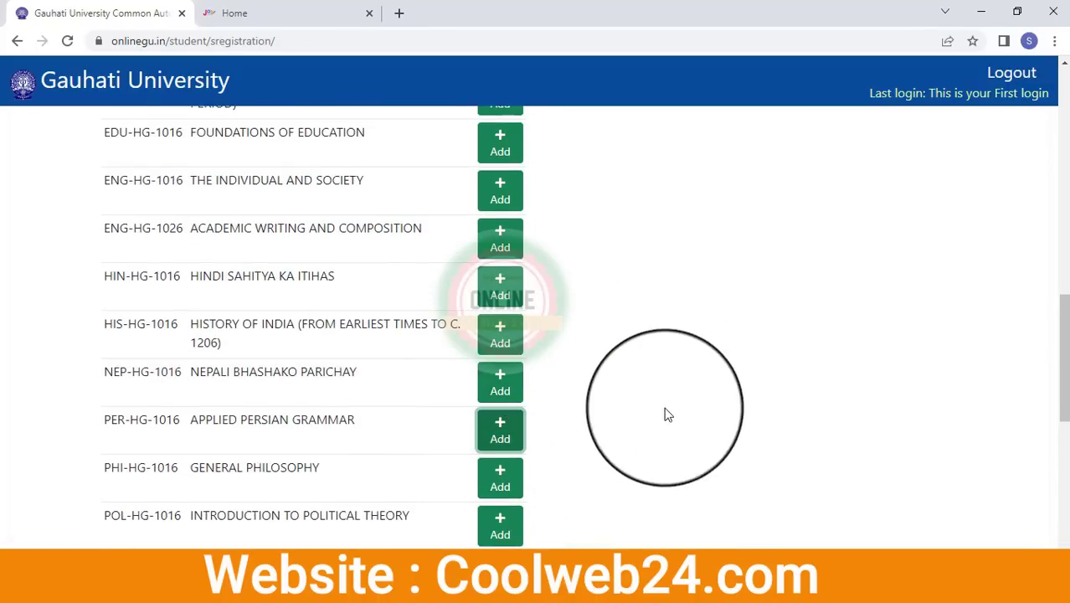
scroll(637, 390, "down", 7)
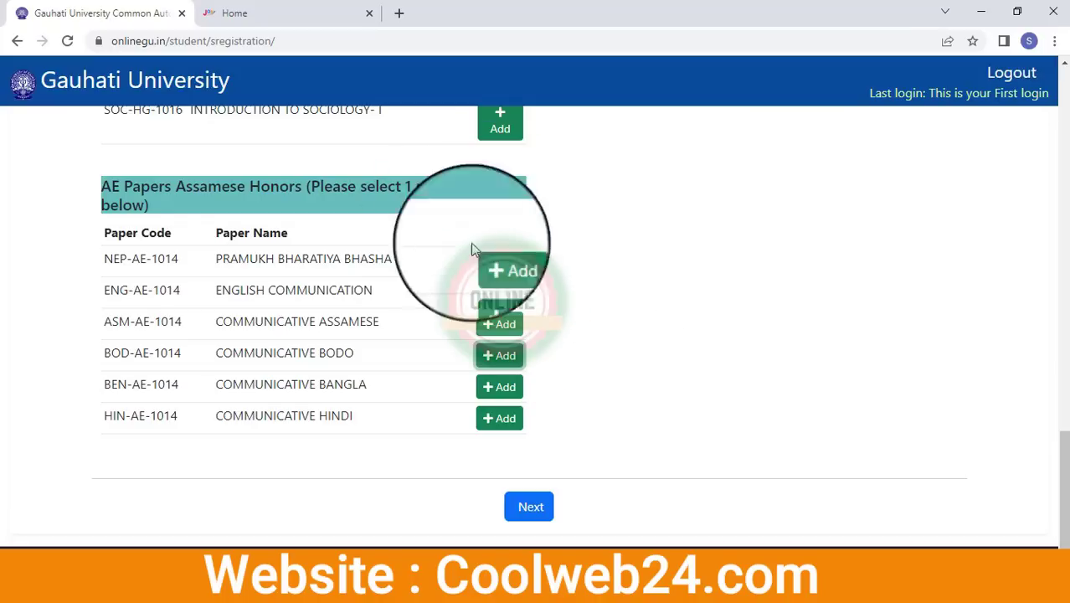
Step: Proceed to the form preview and check the personal, domicile and address details
left_click(531, 506)
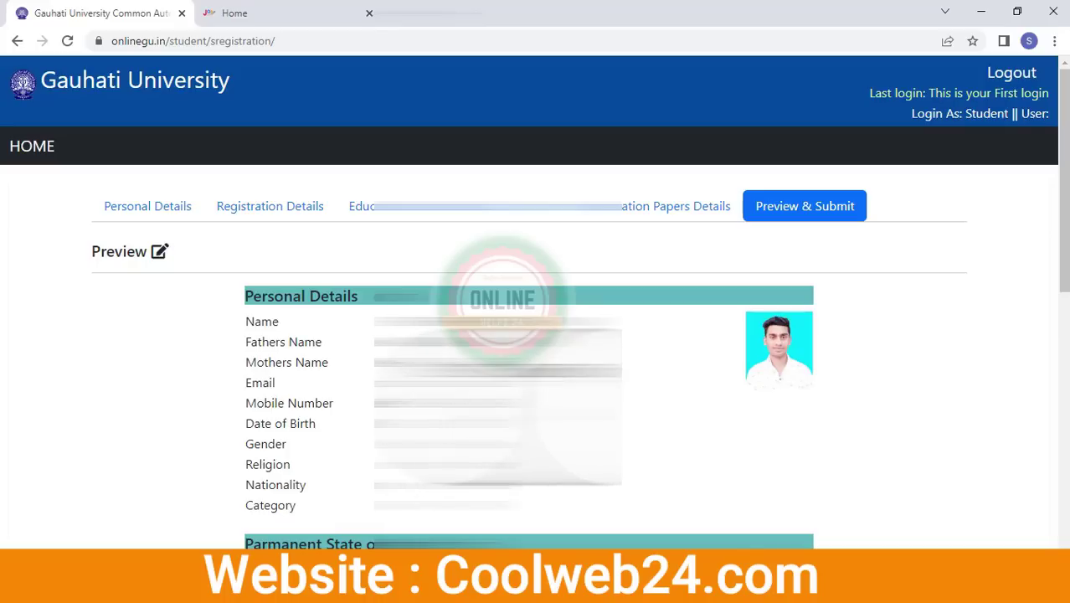
scroll(406, 369, "down", 3)
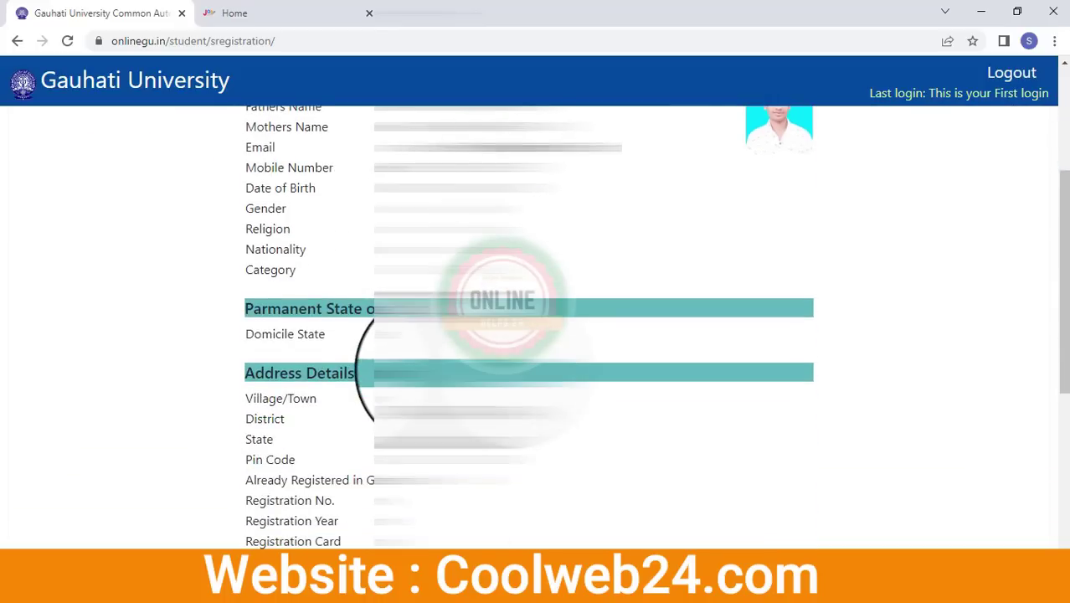
scroll(406, 368, "up", 3)
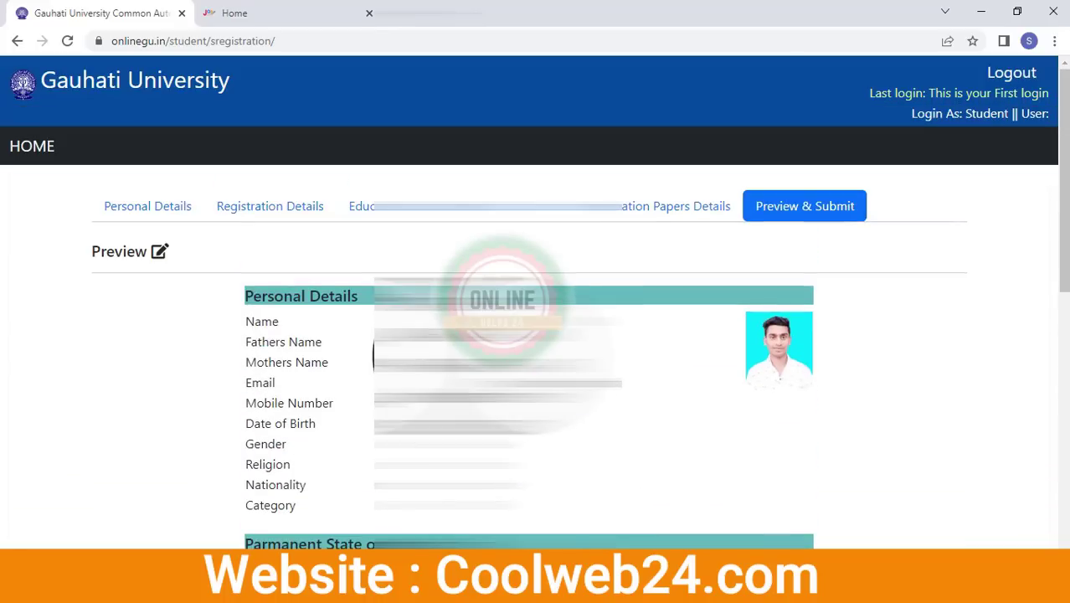
scroll(406, 368, "down", 1)
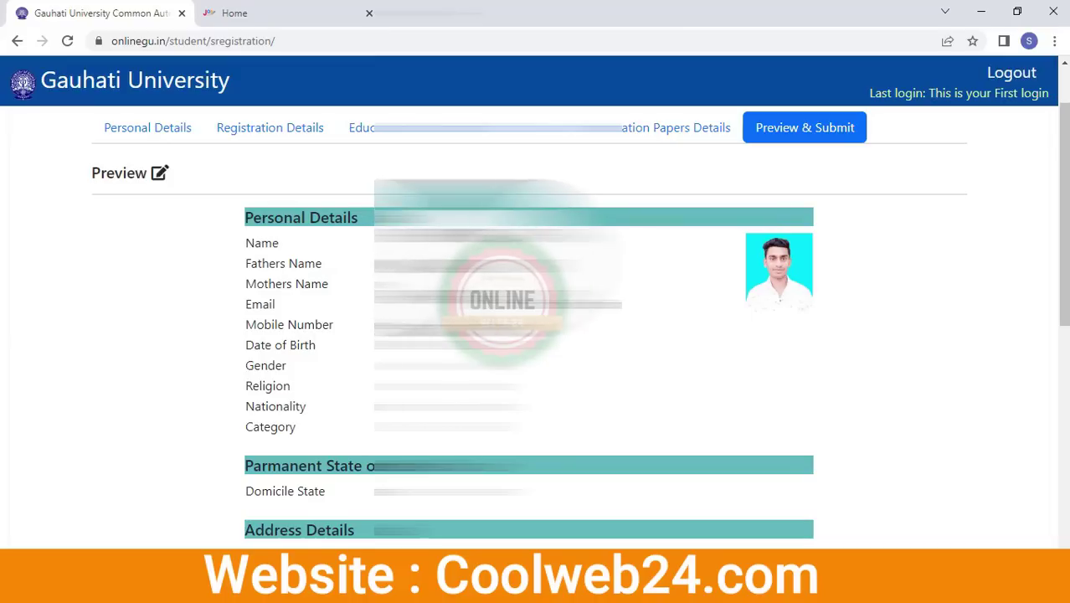
scroll(406, 369, "down", 1)
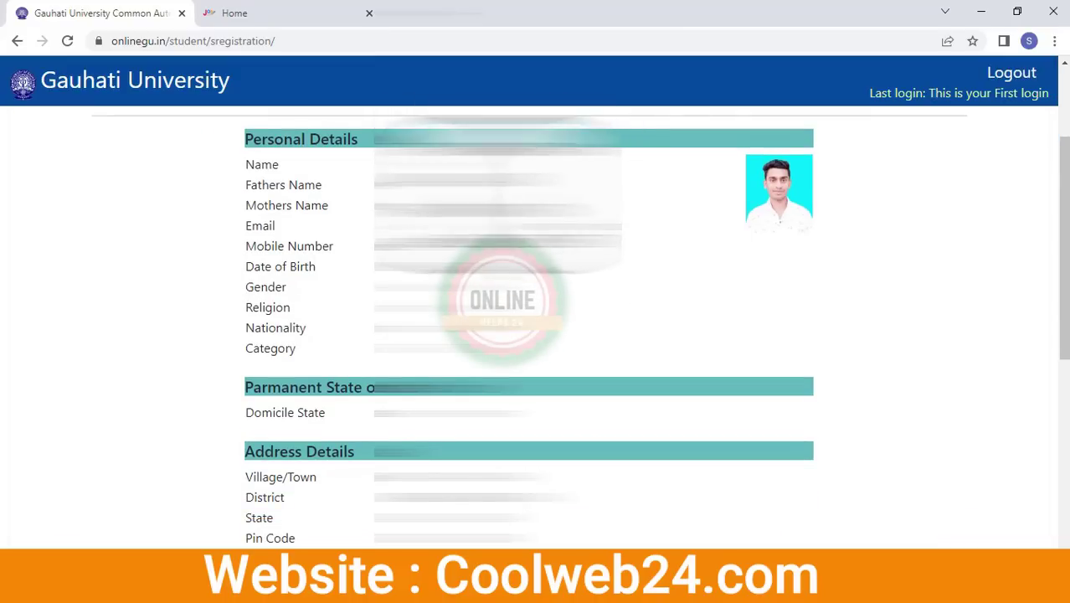